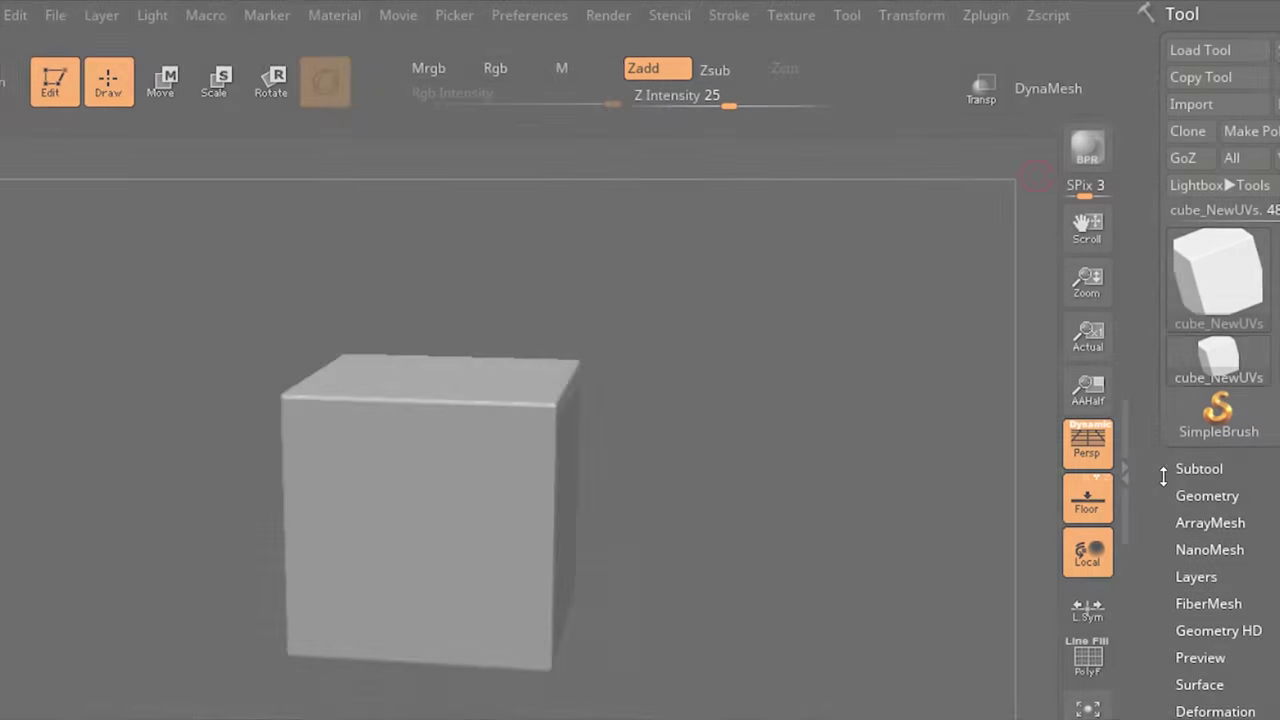
Step: Expand the Subtool list and spin the cube to a new angle
left_click(1165, 470)
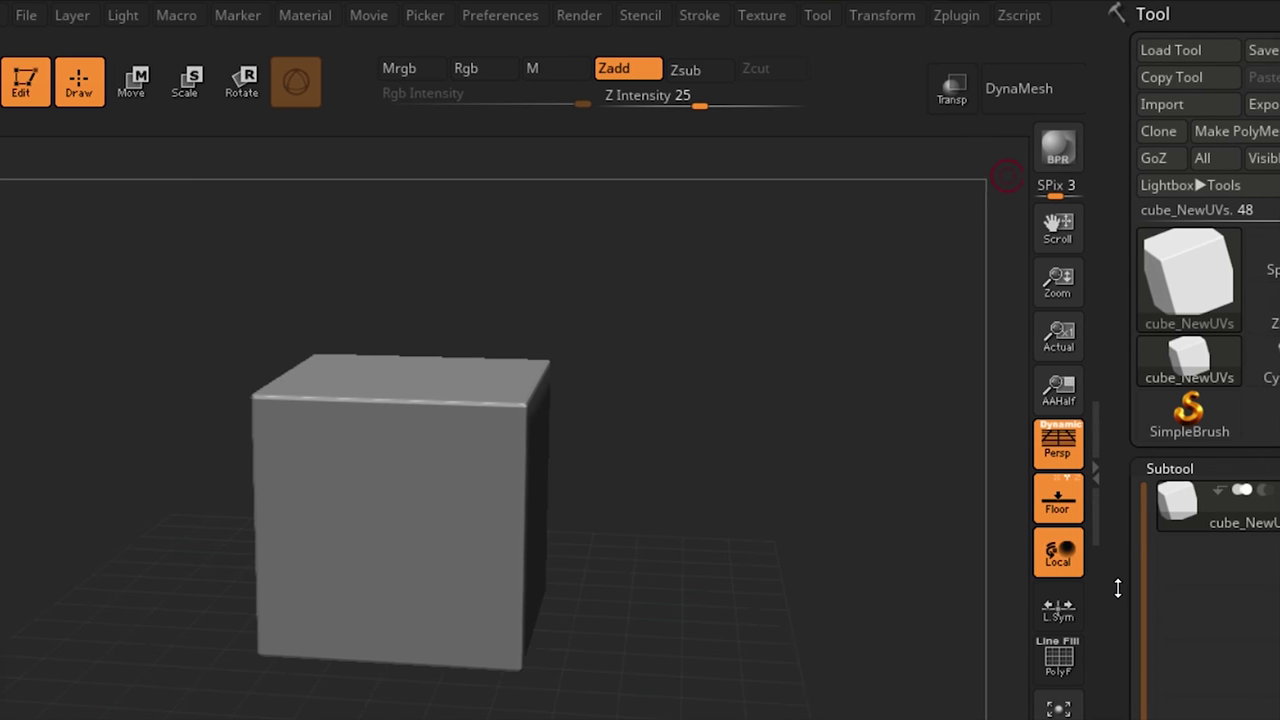
left_click_drag(1117, 588, 1115, 435)
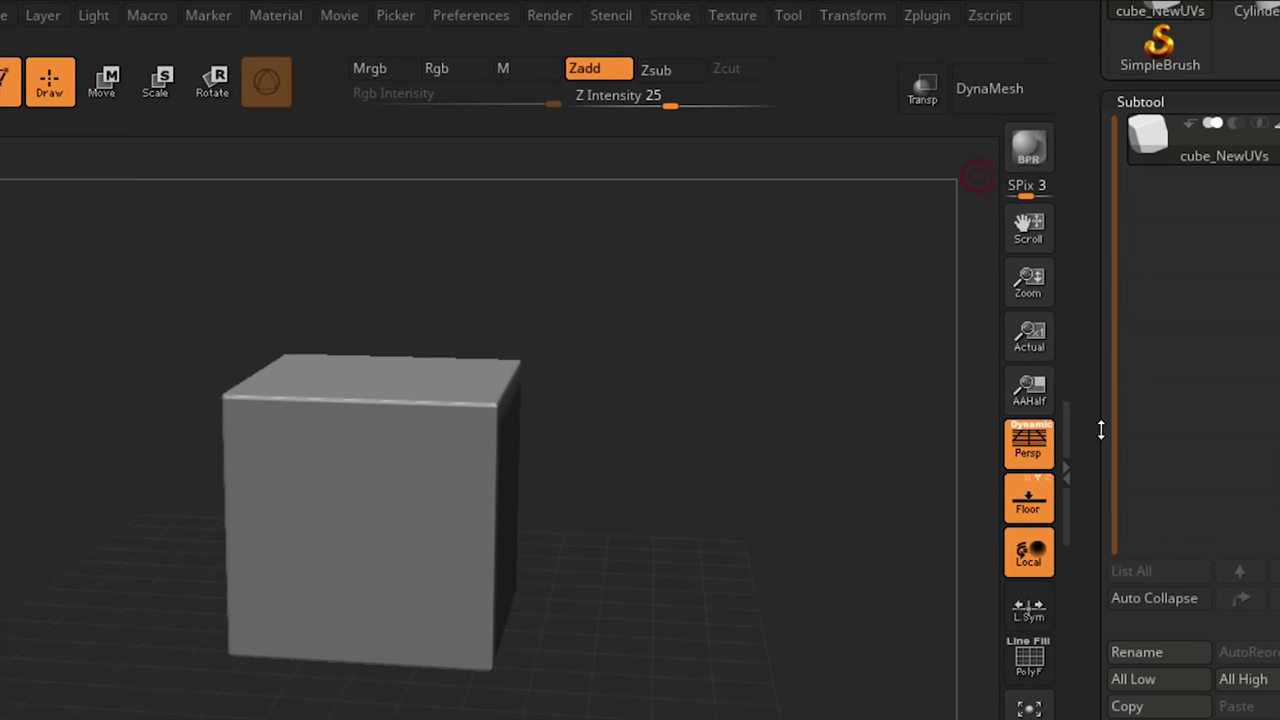
mouse_move(666, 457)
left_mouse_down()
mouse_move(640, 457)
mouse_move(686, 457)
mouse_move(589, 451)
mouse_move(607, 449)
left_mouse_up()
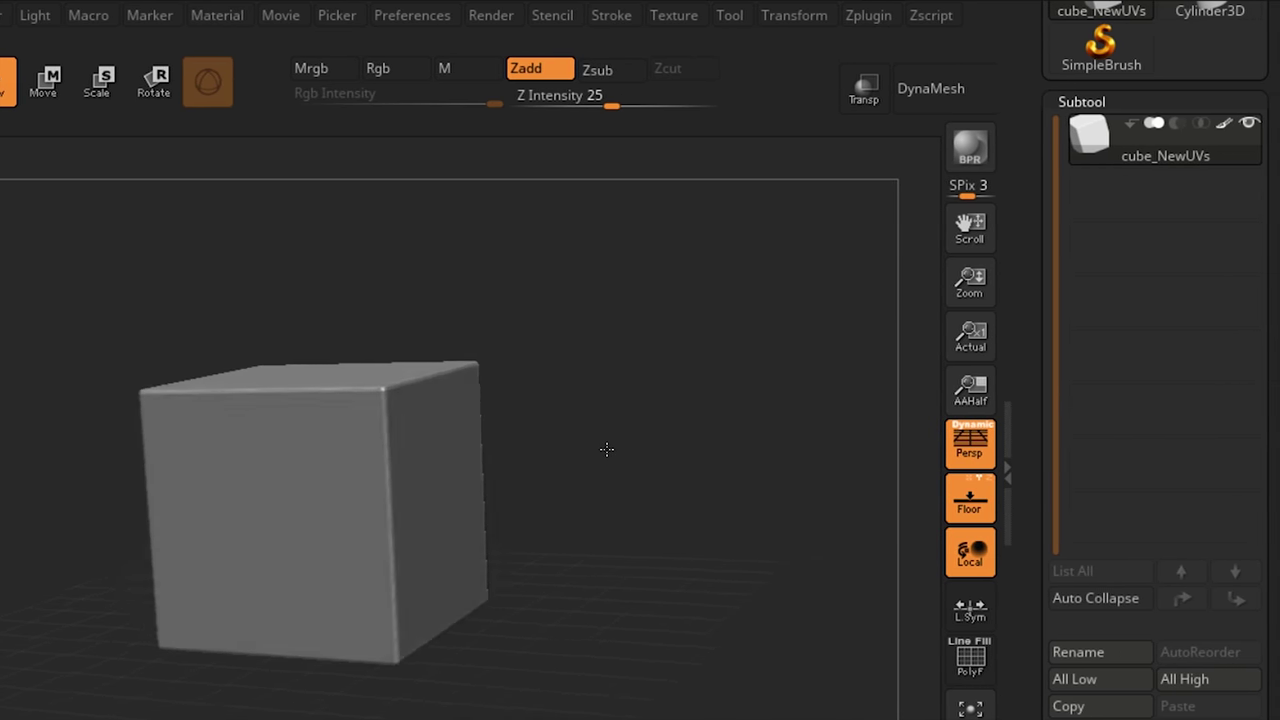
Step: Toggle perspective off and back on, show the floor grid, and bring up the Insert mesh picker
left_click(1160, 352)
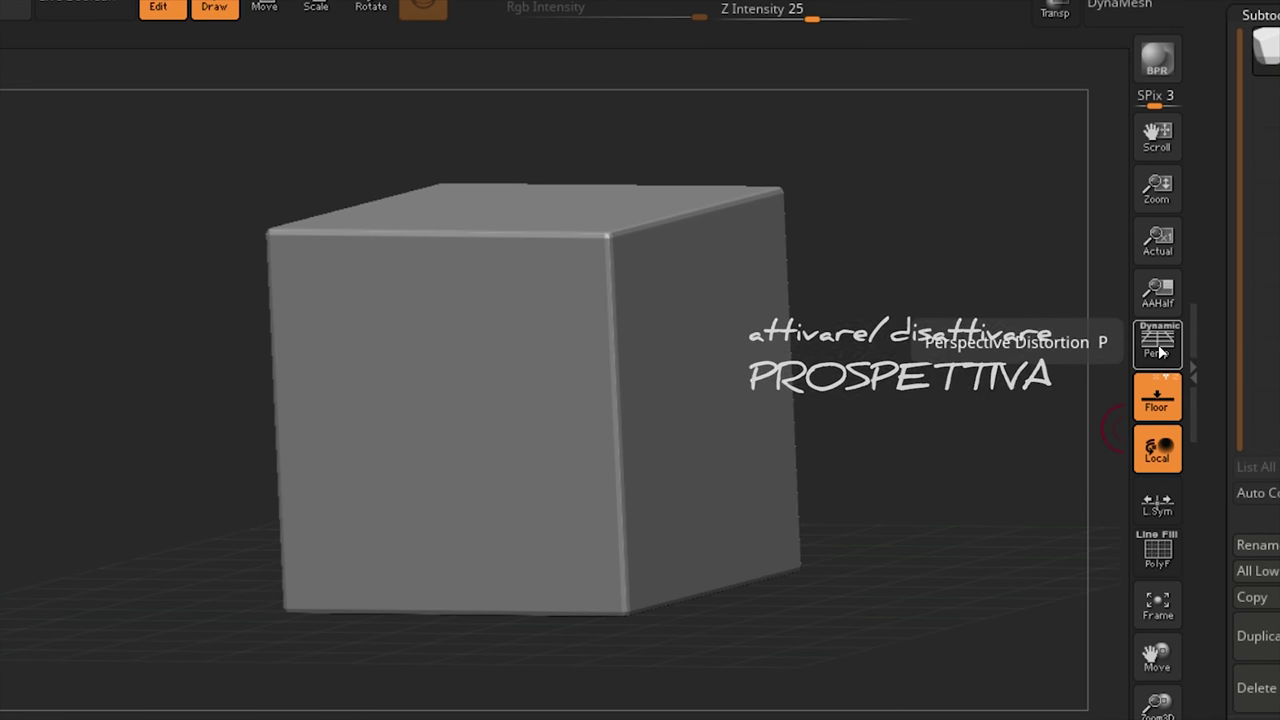
left_click(1160, 352)
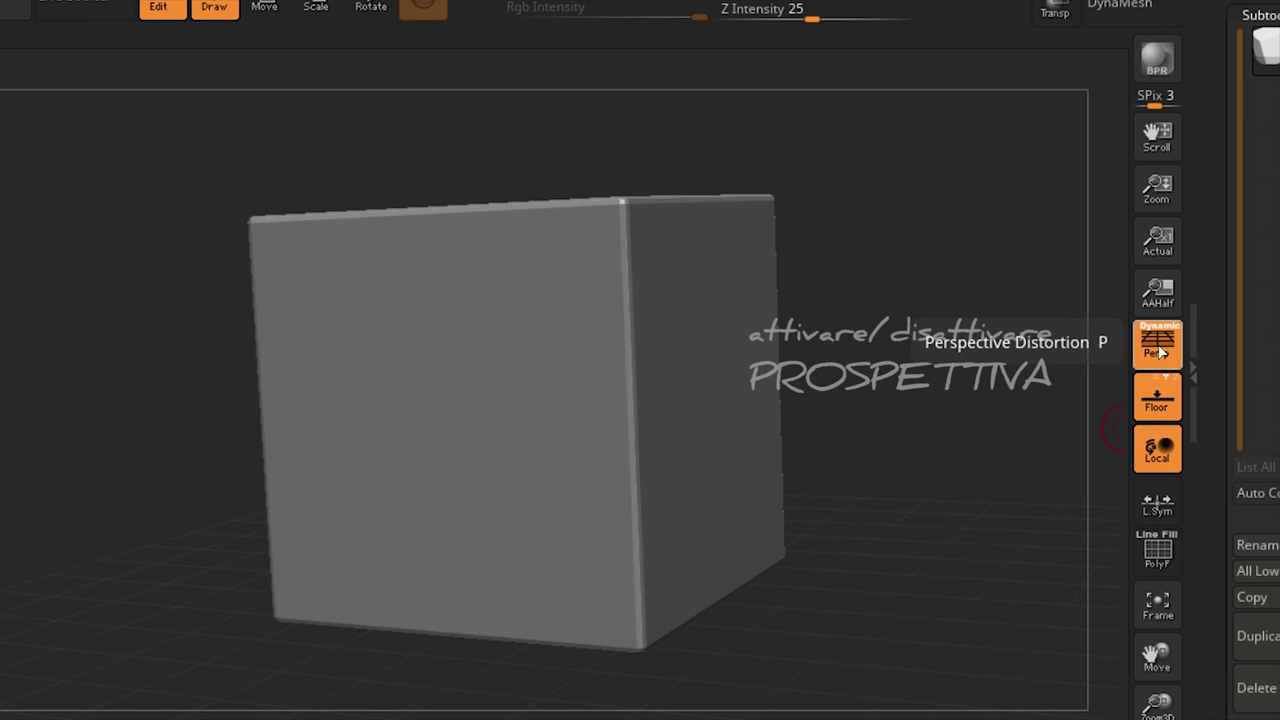
left_click(1150, 405)
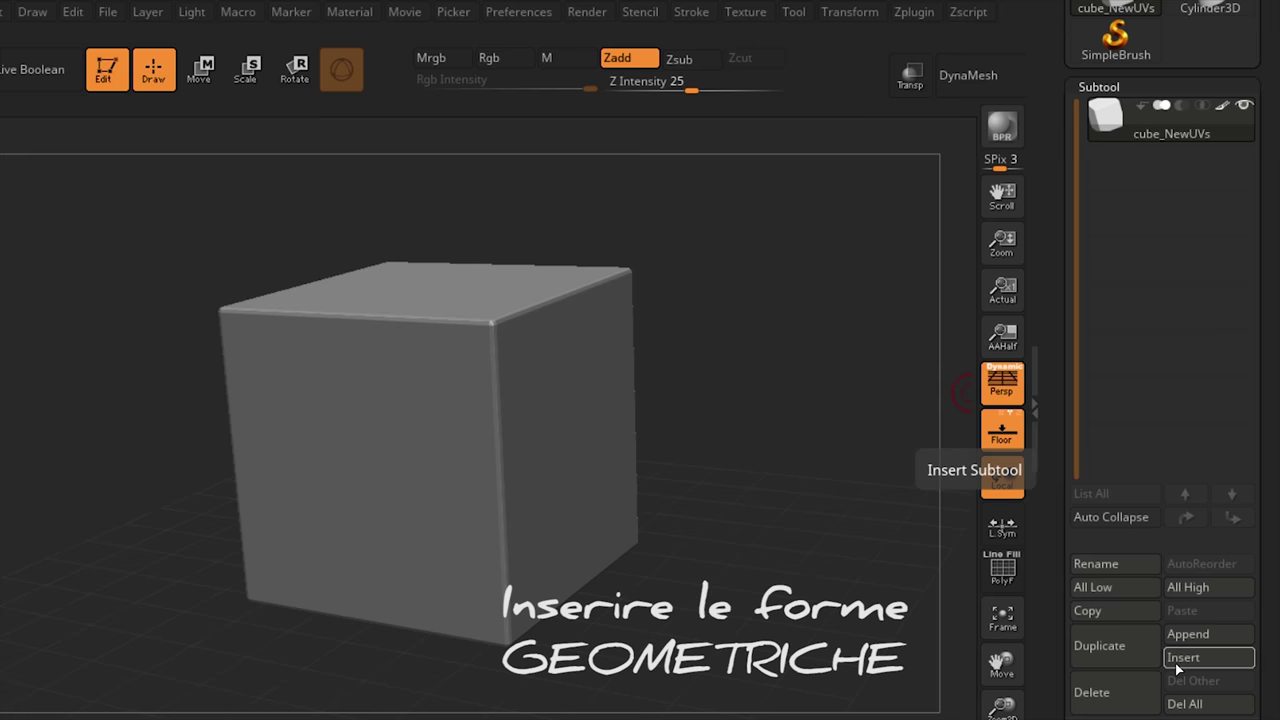
left_click(1175, 663)
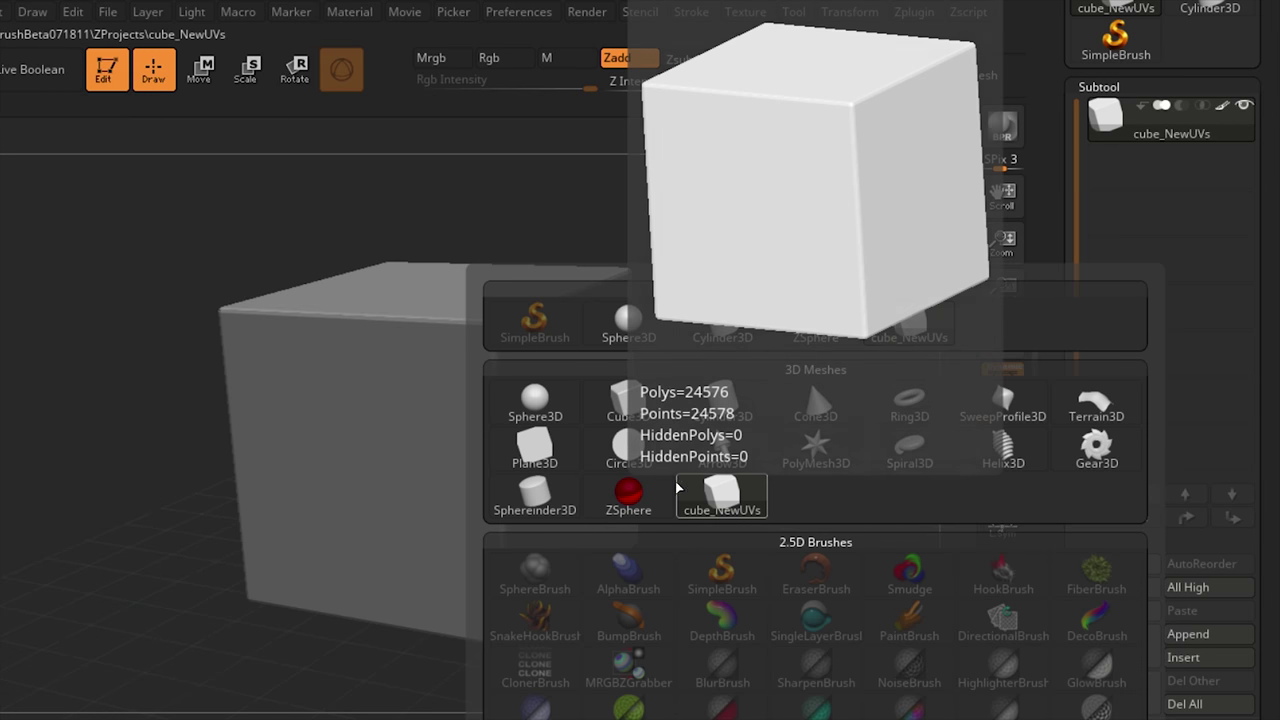
Step: Insert a Sphere3D subtool and hide cube_NewUVs so only the sphere is visible
left_click(534, 400)
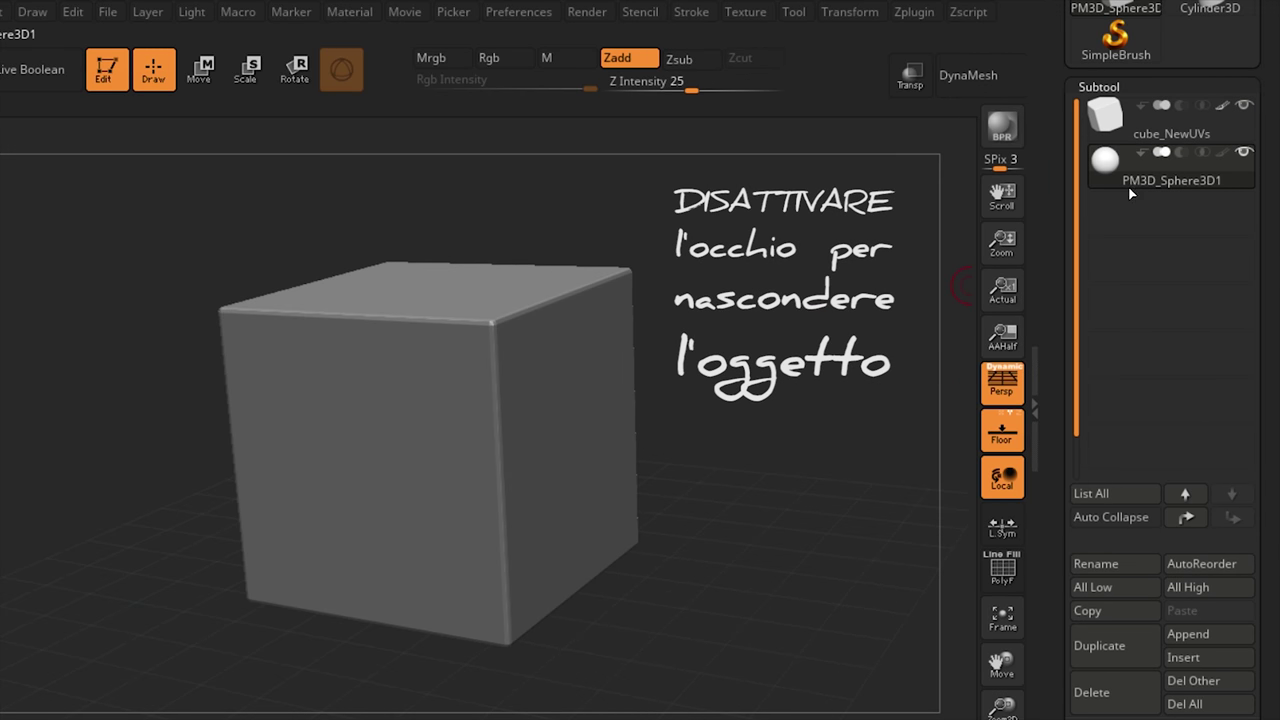
left_click(1244, 106)
mouse_move(1170, 165)
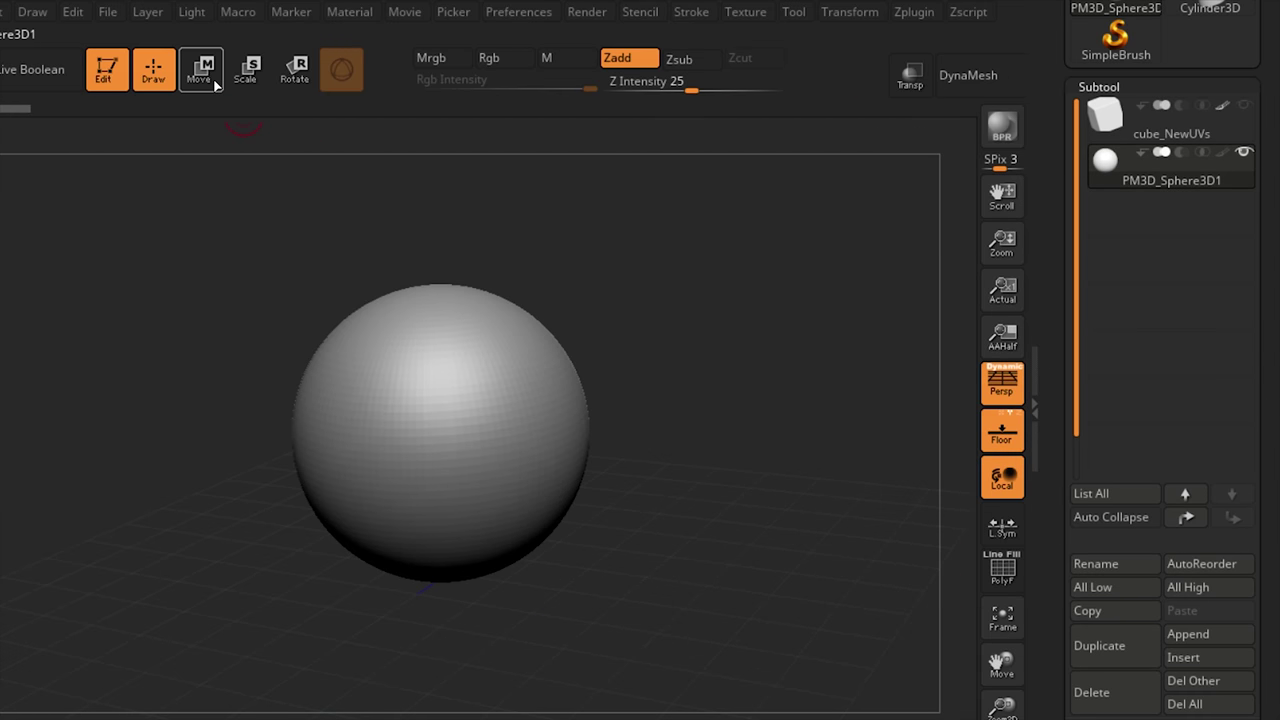
Step: Move the sphere up, left and down with the Move gizmo
left_click(215, 86)
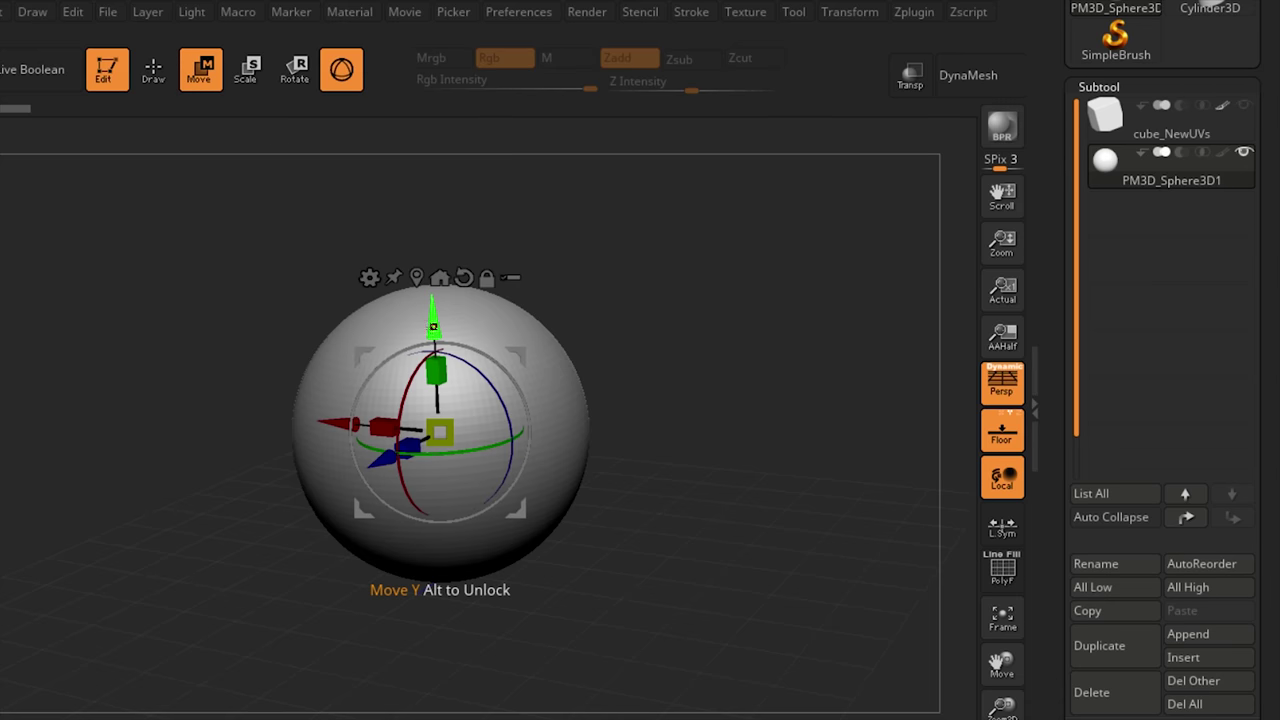
left_click_drag(433, 326, 430, 228)
left_click_drag(329, 342, 145, 340)
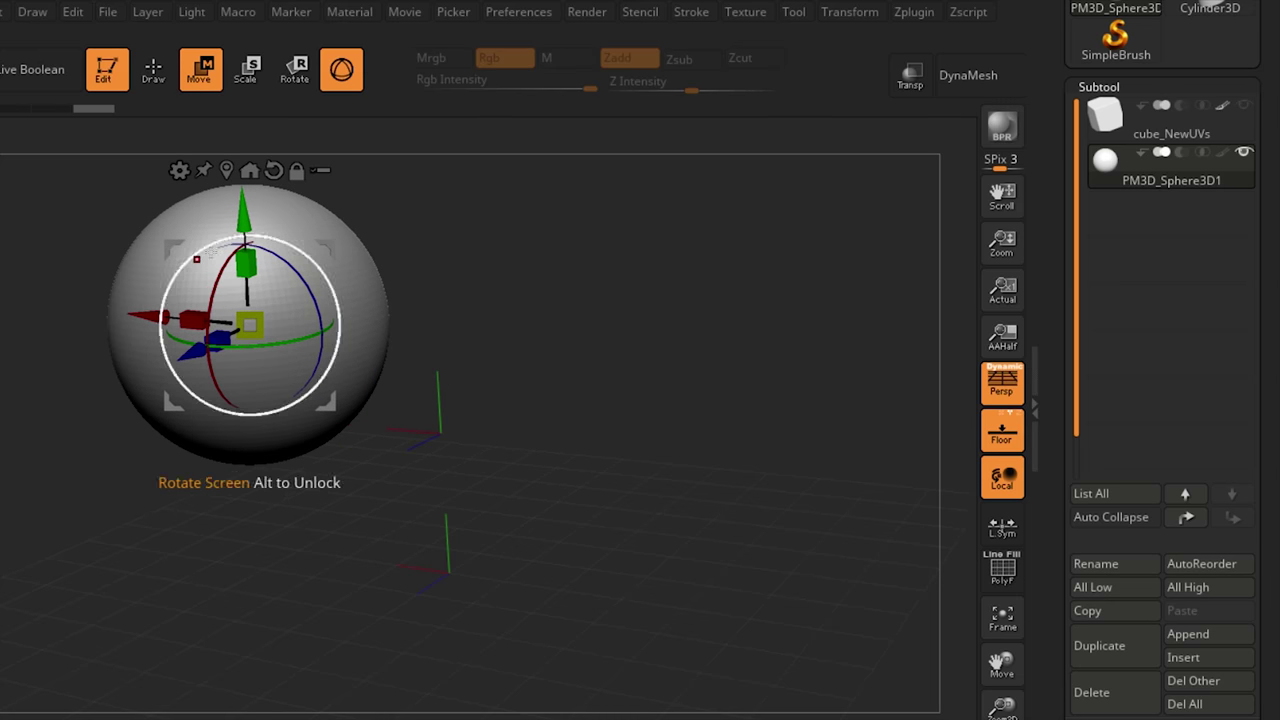
left_click_drag(260, 215, 260, 325)
left_click_drag(160, 428, 25, 428)
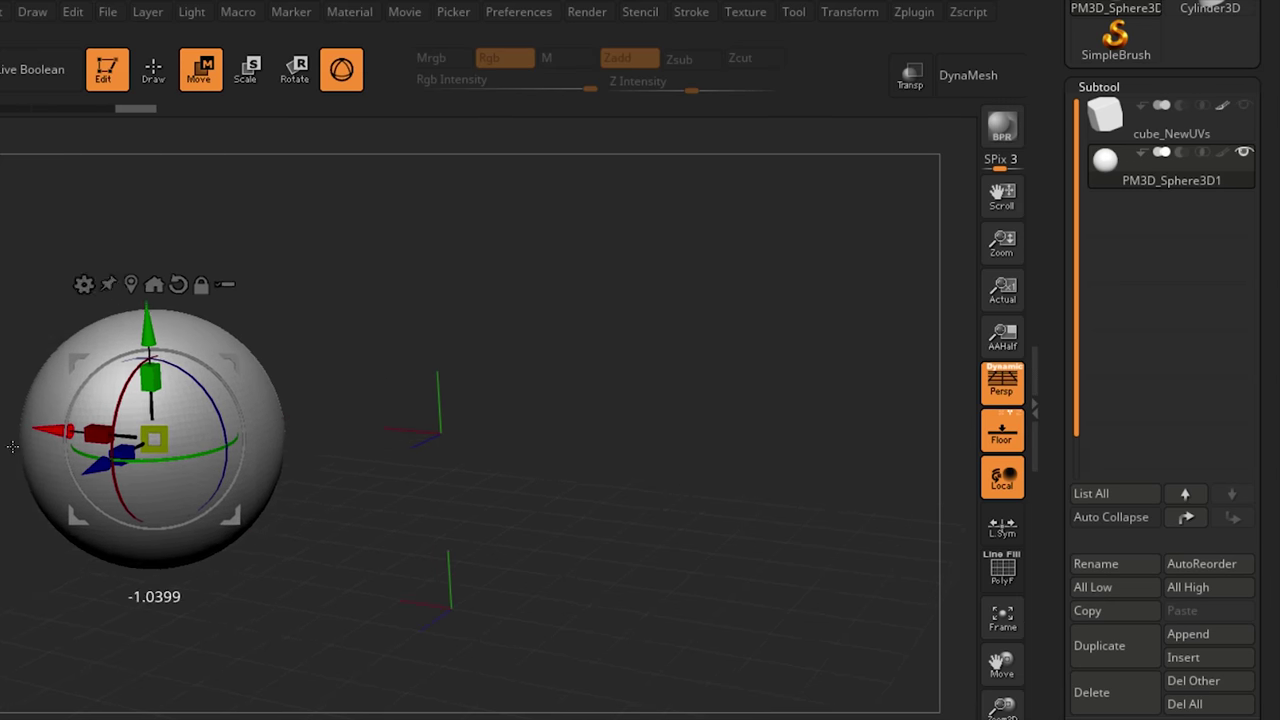
Step: Undo the last two sphere moves, then delete the sphere subtool and confirm
key("ctrl+z")
key("ctrl+z")
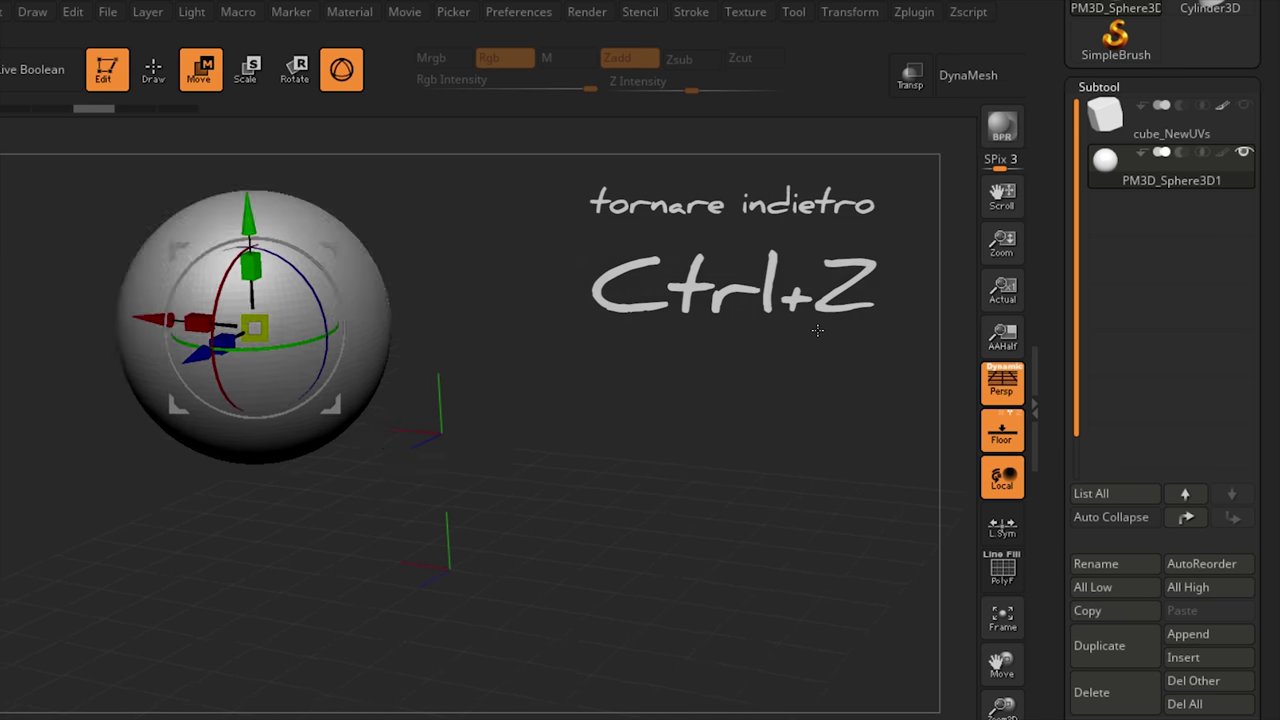
key("ctrl+z")
key("ctrl+z")
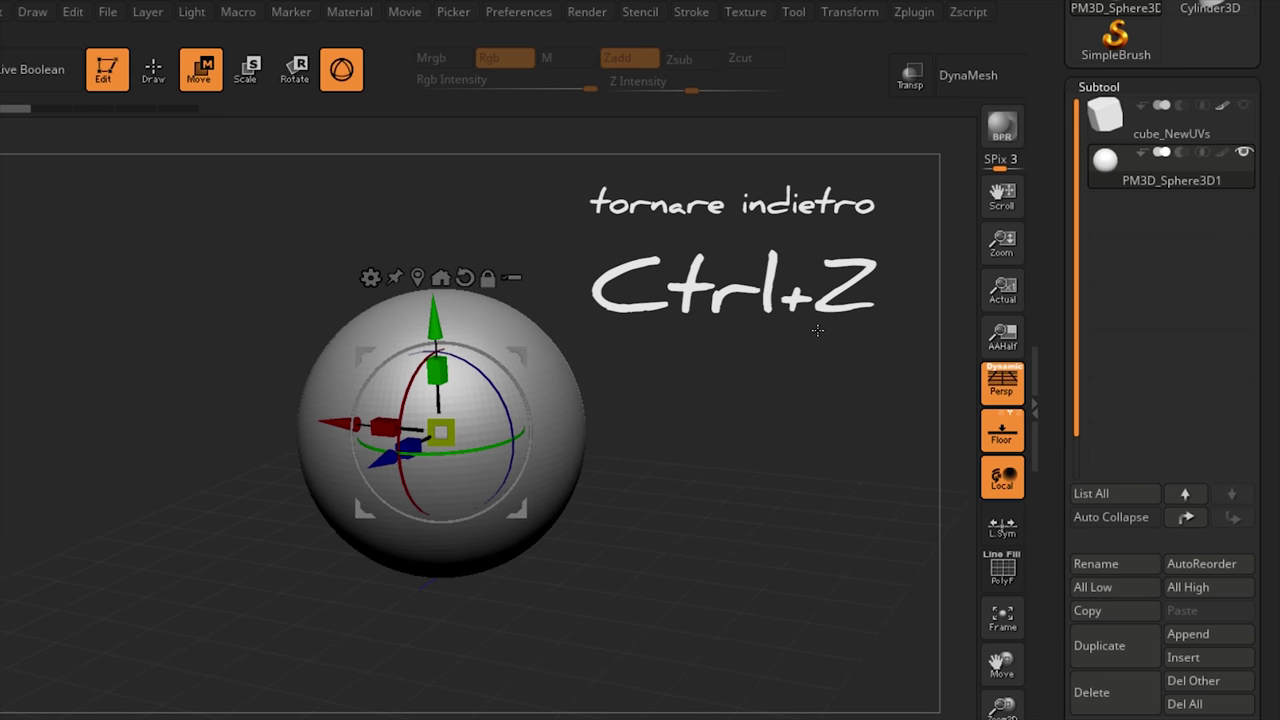
left_click(1092, 692)
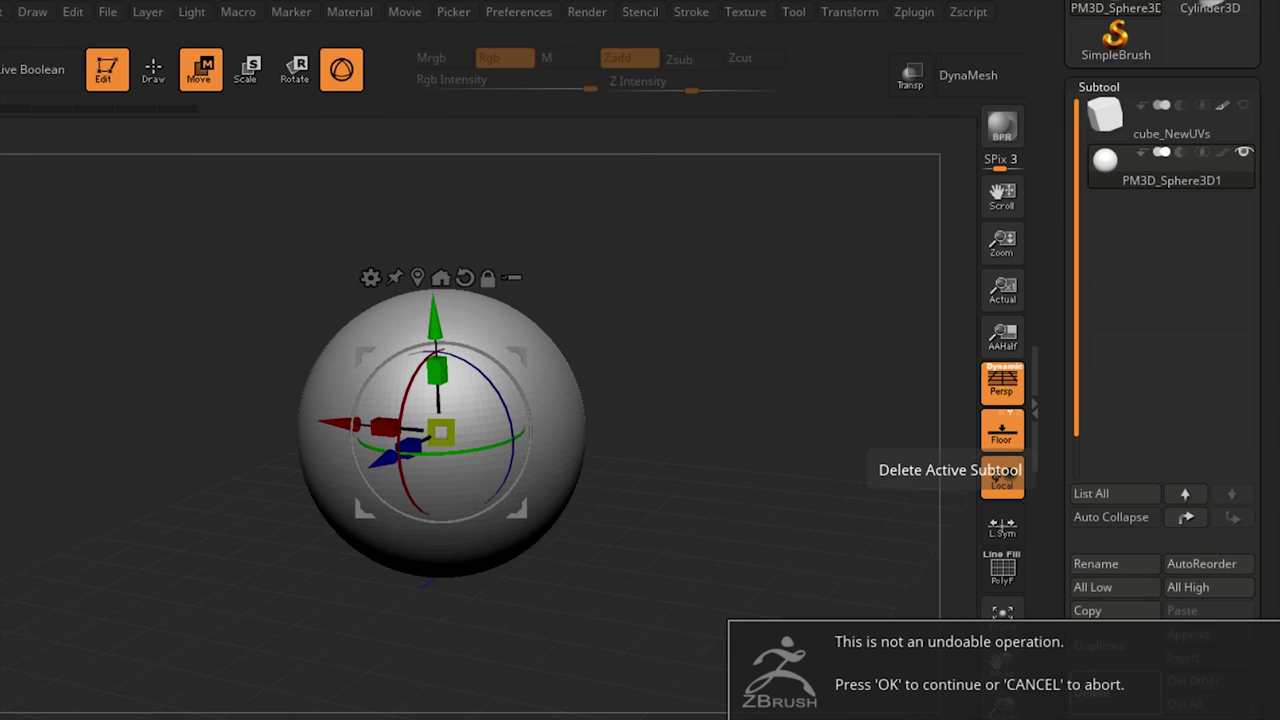
key("Return")
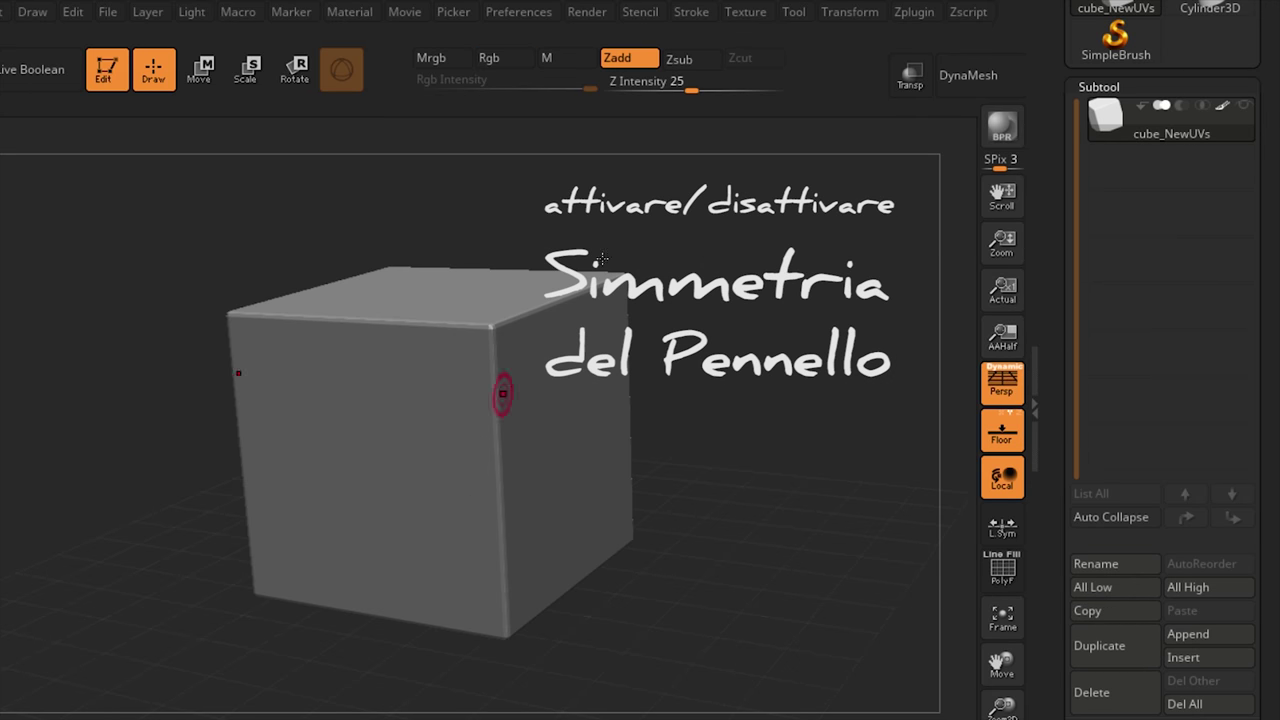
Step: Turn Activate Symmetry off and back on with X, then stamp a cellular pattern near the cube's top
left_click(848, 12)
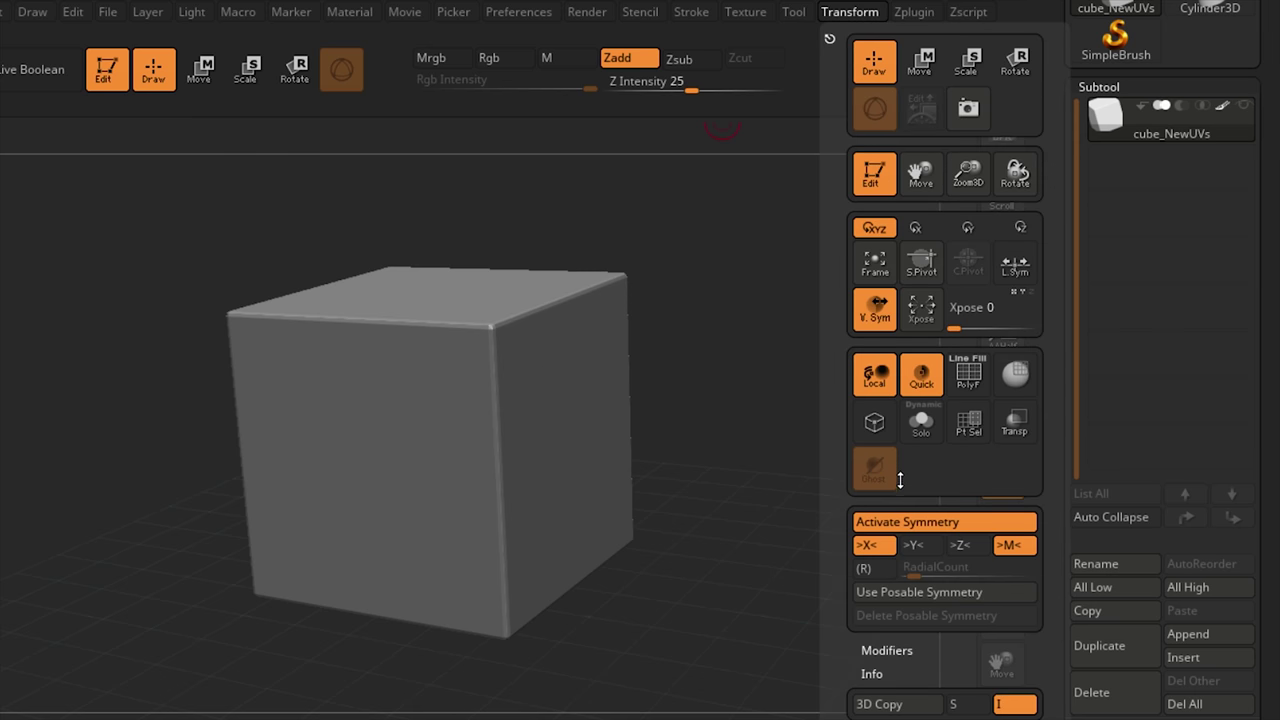
left_click(898, 522)
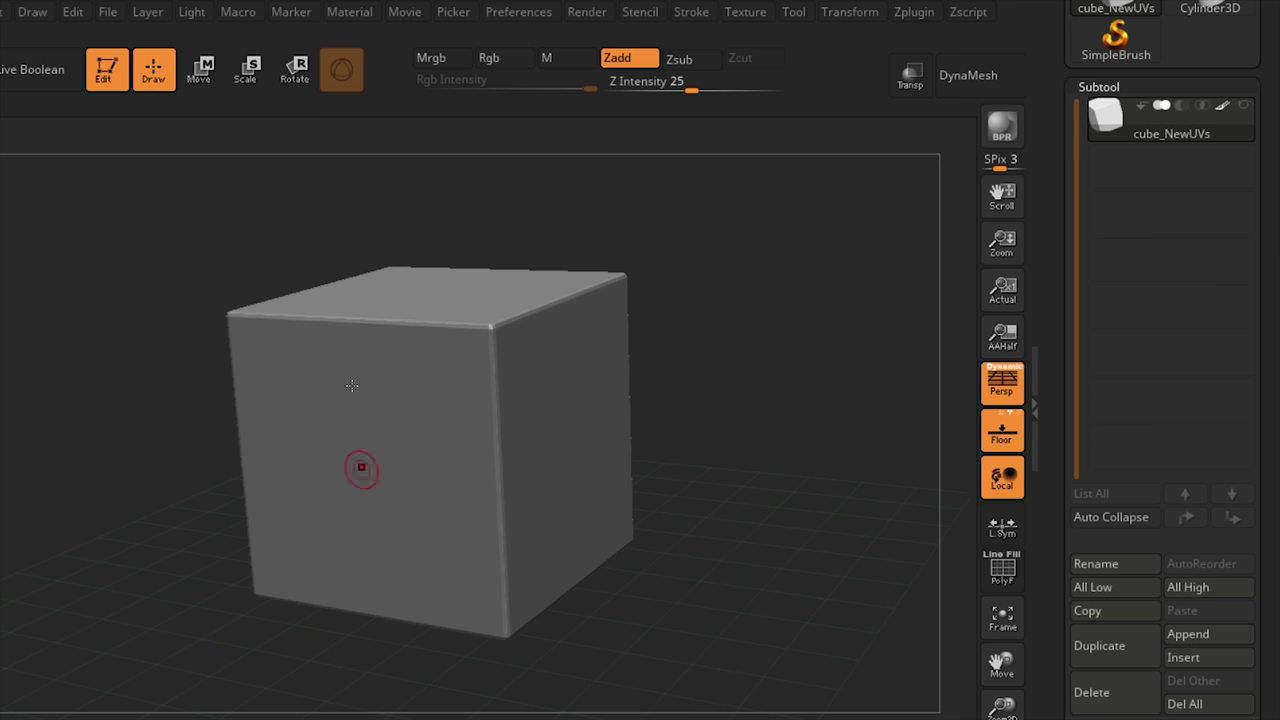
key("x")
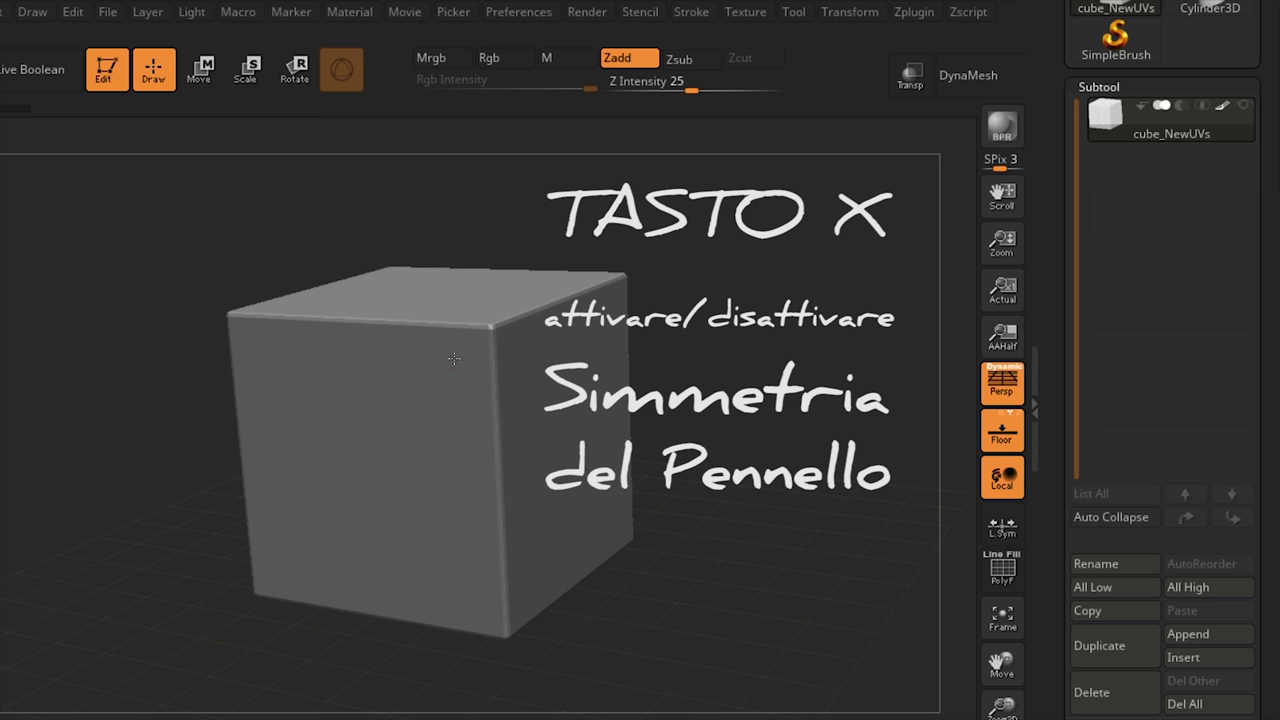
left_click_drag(452, 465, 453, 583)
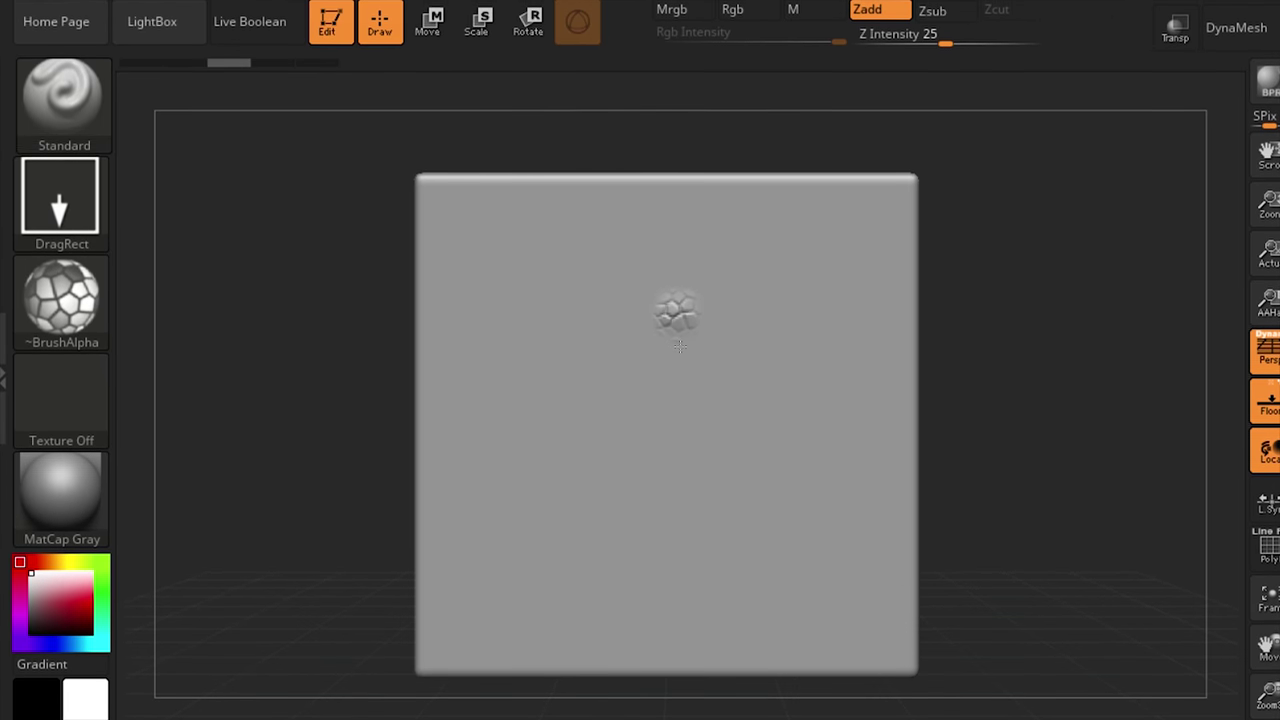
Step: Stamp a soft cracked-tile imprint near the top of the cube's face, redoing it larger
left_click_drag(680, 326, 675, 364)
key("ctrl+z")
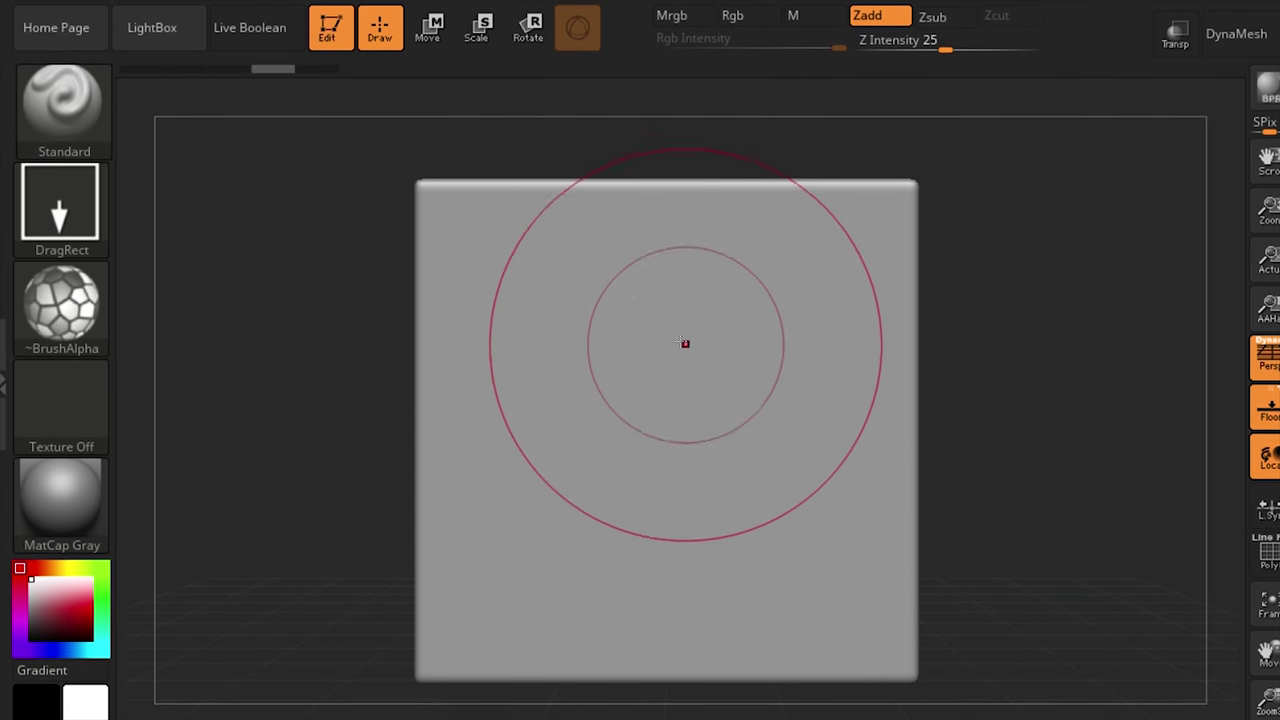
left_click_drag(663, 320, 749, 359)
left_click_drag(1038, 491, 1074, 480)
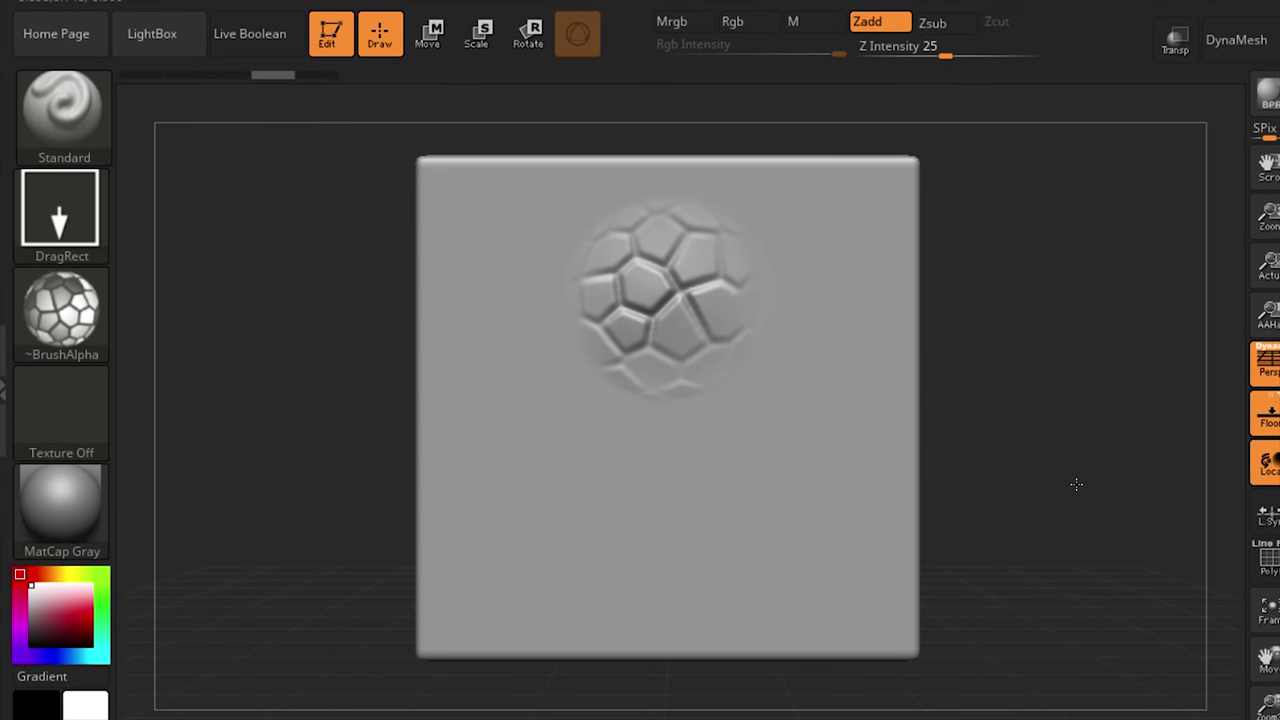
Step: Adjust Focal Shift and stamp a sharper cracked-tile imprint lower on the face
key("space")
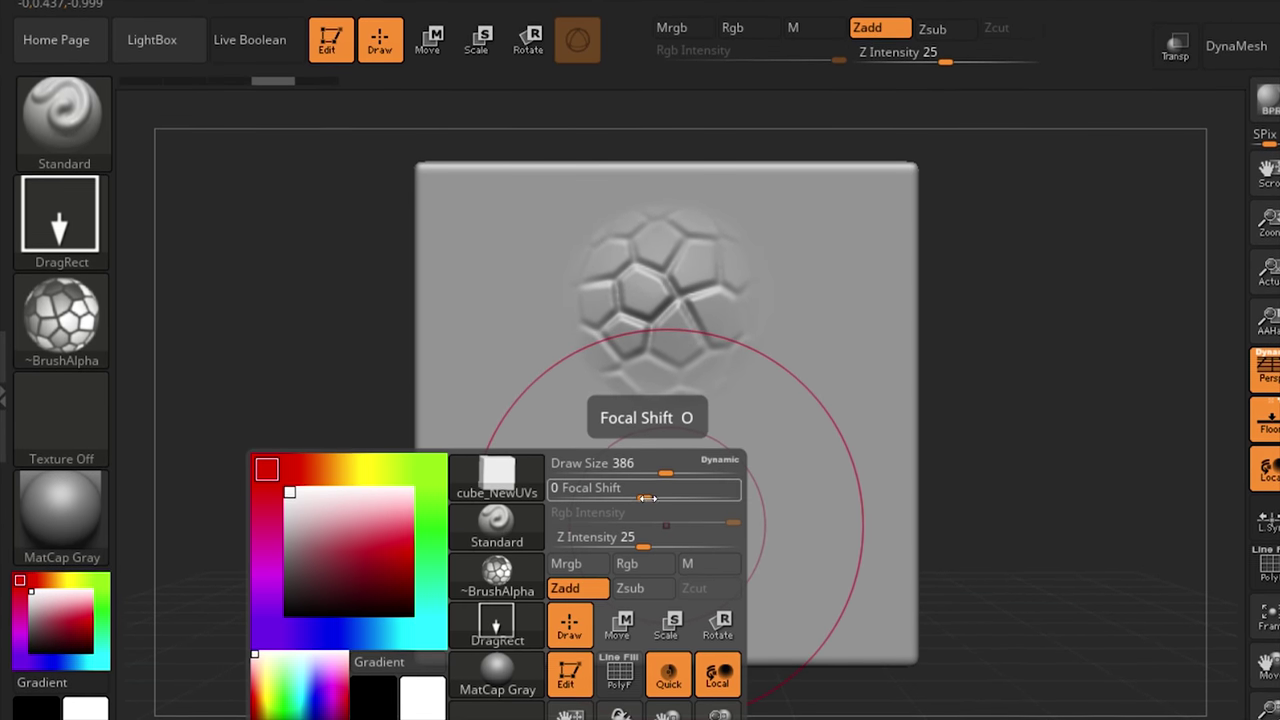
mouse_move(646, 498)
left_mouse_down()
mouse_move(700, 502)
mouse_move(681, 639)
left_mouse_up()
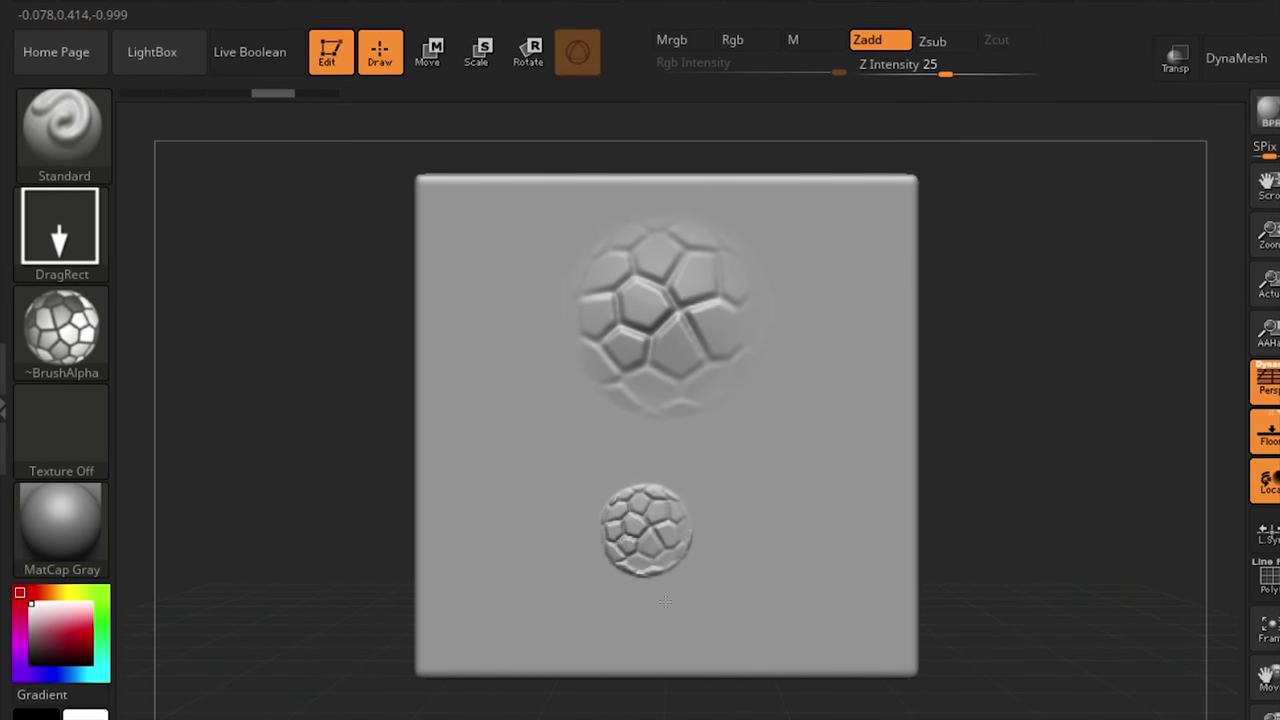
key("ctrl+z")
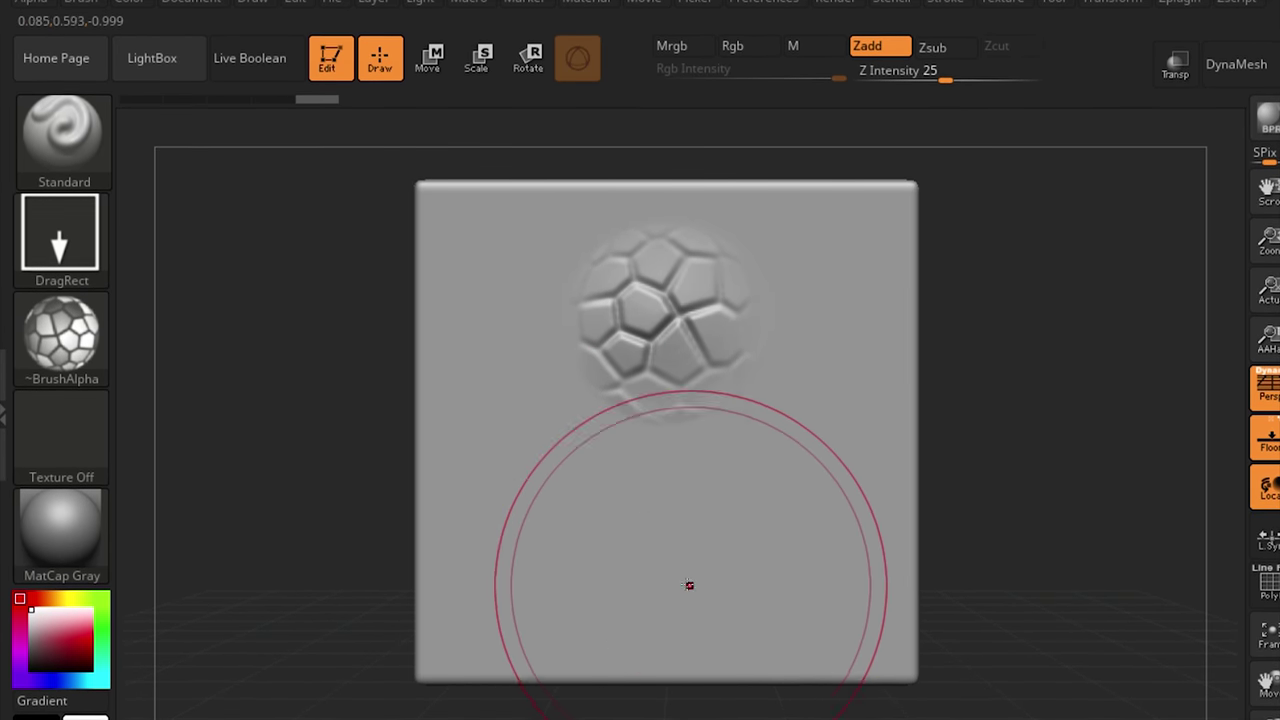
left_click_drag(677, 563, 705, 672)
left_click_drag(994, 563, 1020, 451)
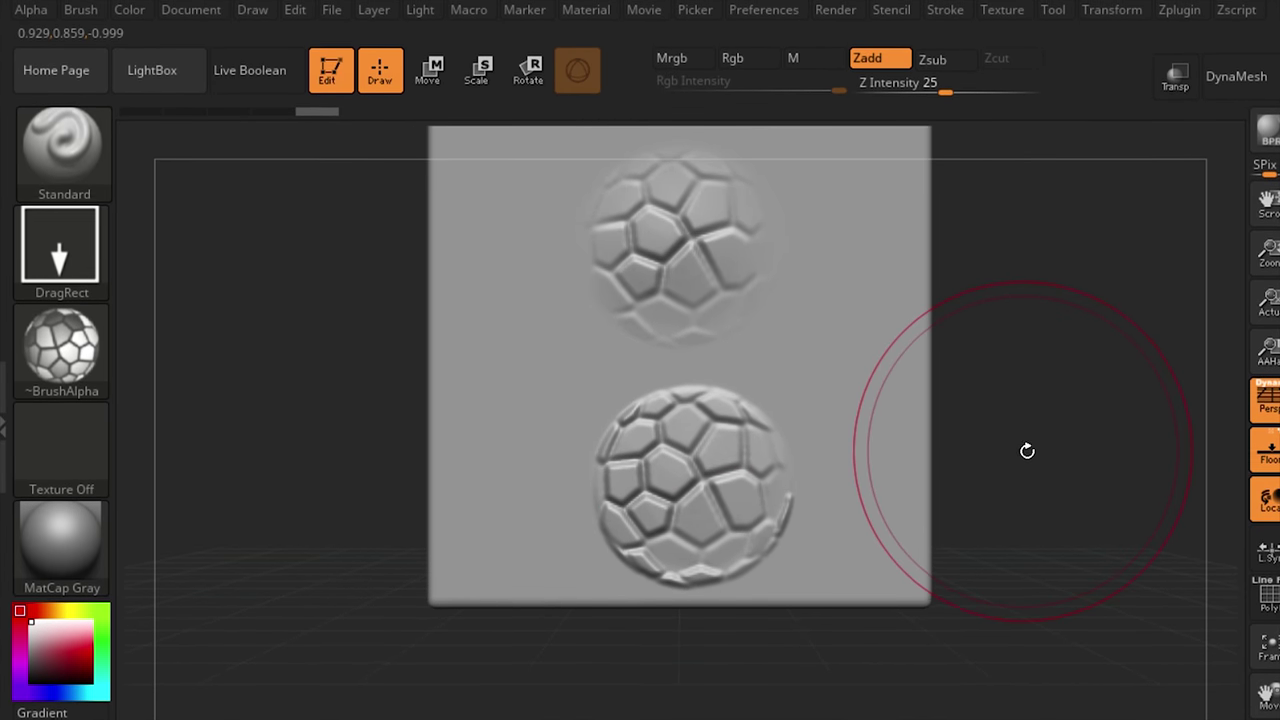
left_click_drag(1034, 371, 1086, 361)
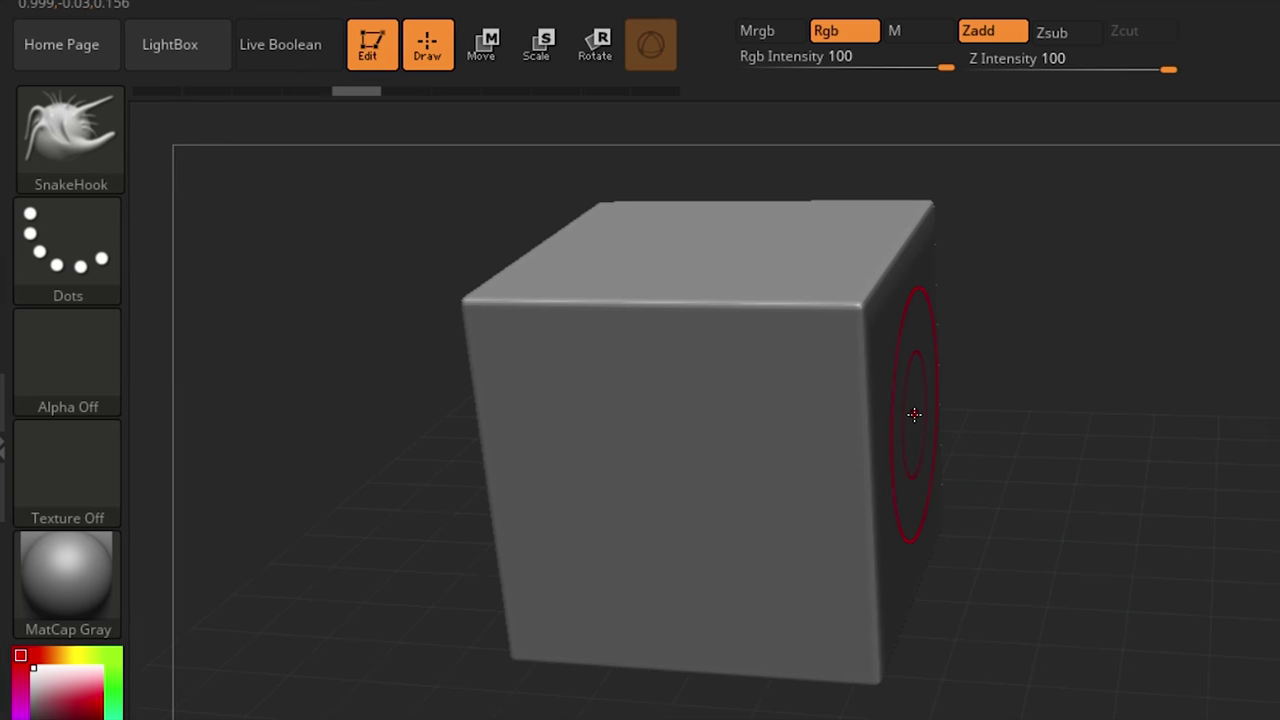
Step: Pull a curved horn from the cube's right side, mask a region, and smooth the horn
mouse_move(914, 414)
left_mouse_down()
mouse_move(1068, 458)
mouse_move(1224, 528)
left_mouse_up()
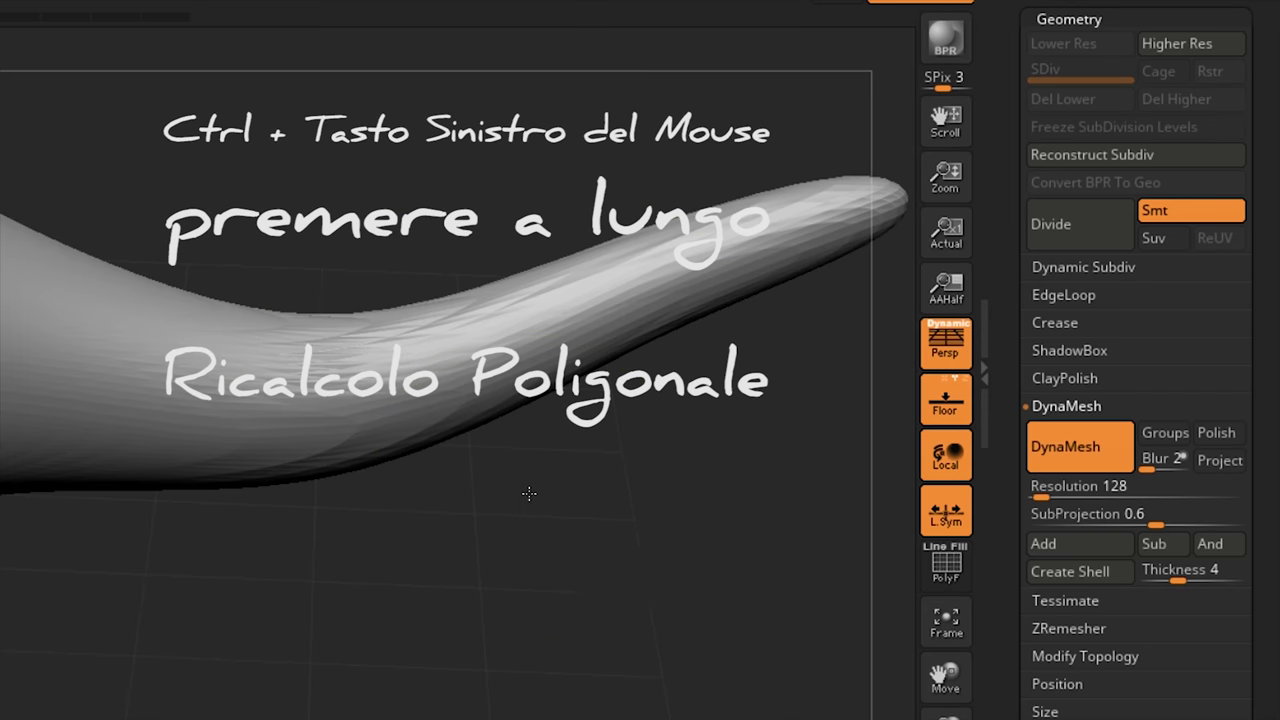
left_click_drag(530, 494, 744, 664, "ctrl")
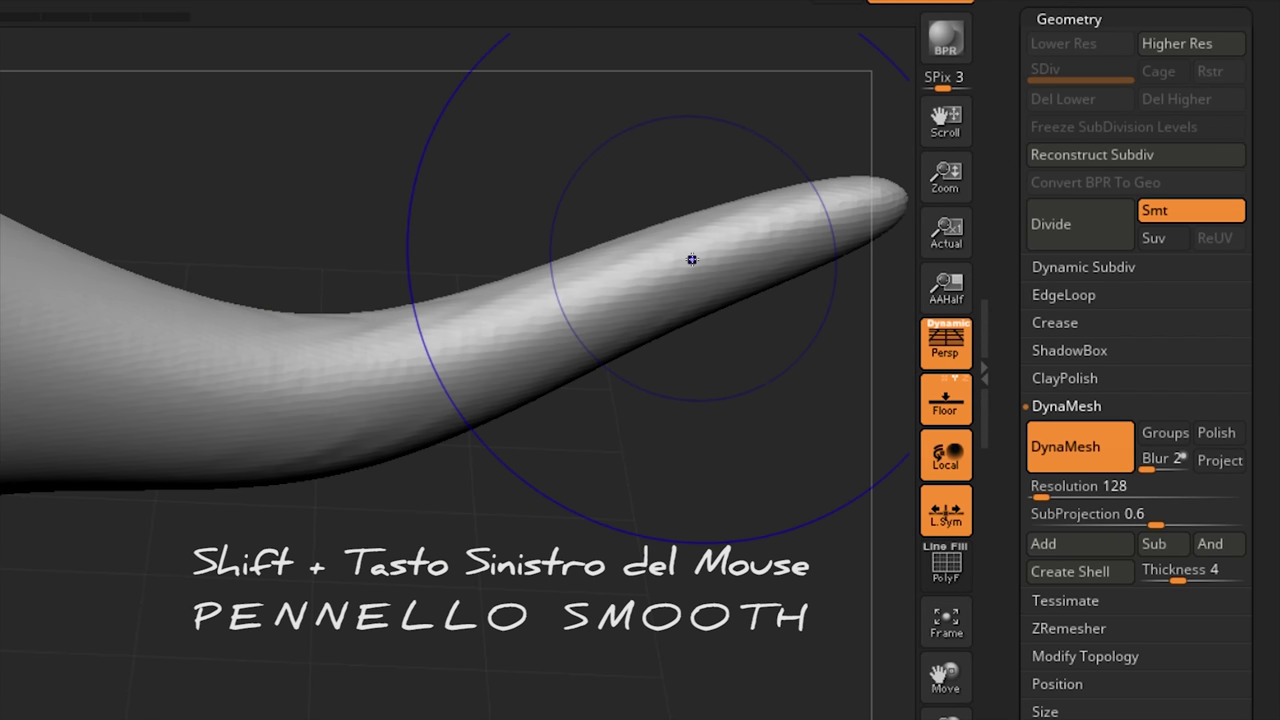
left_click_drag(219, 384, 6, 278, "shift")
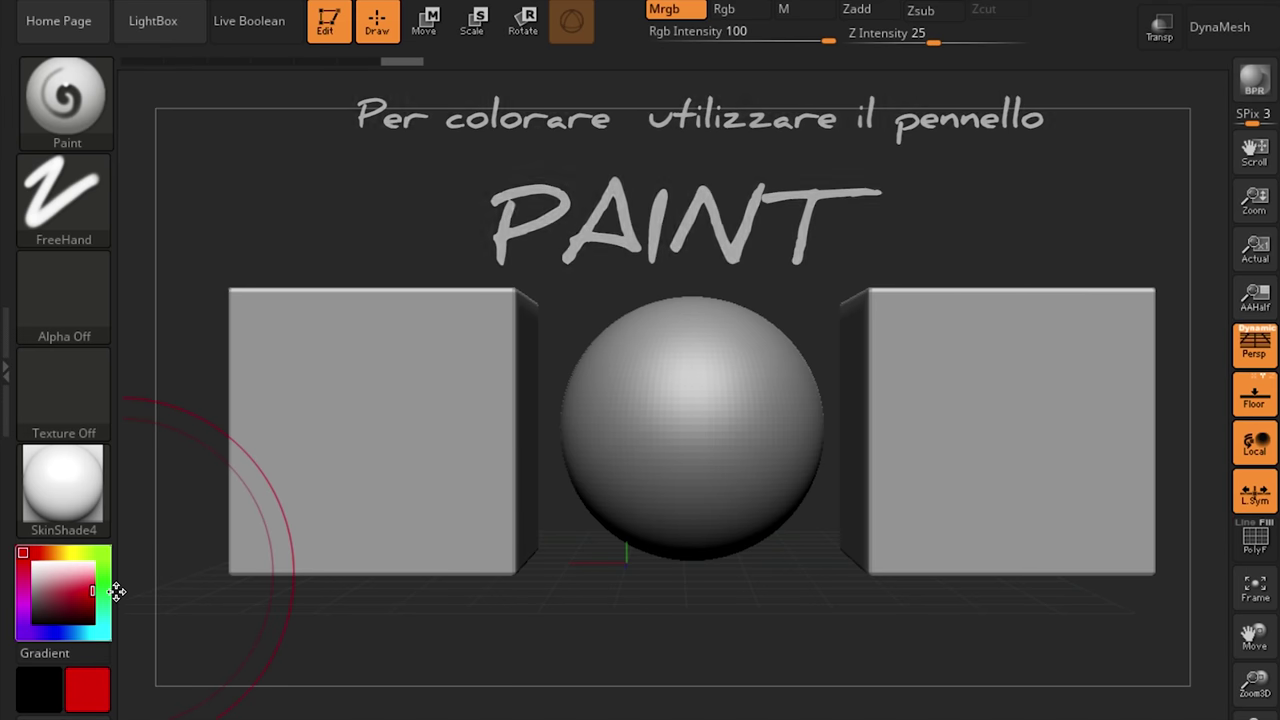
Step: Paint the left cube red with SkinShade4, then angle the scene view
left_click_drag(437, 451, 433, 405)
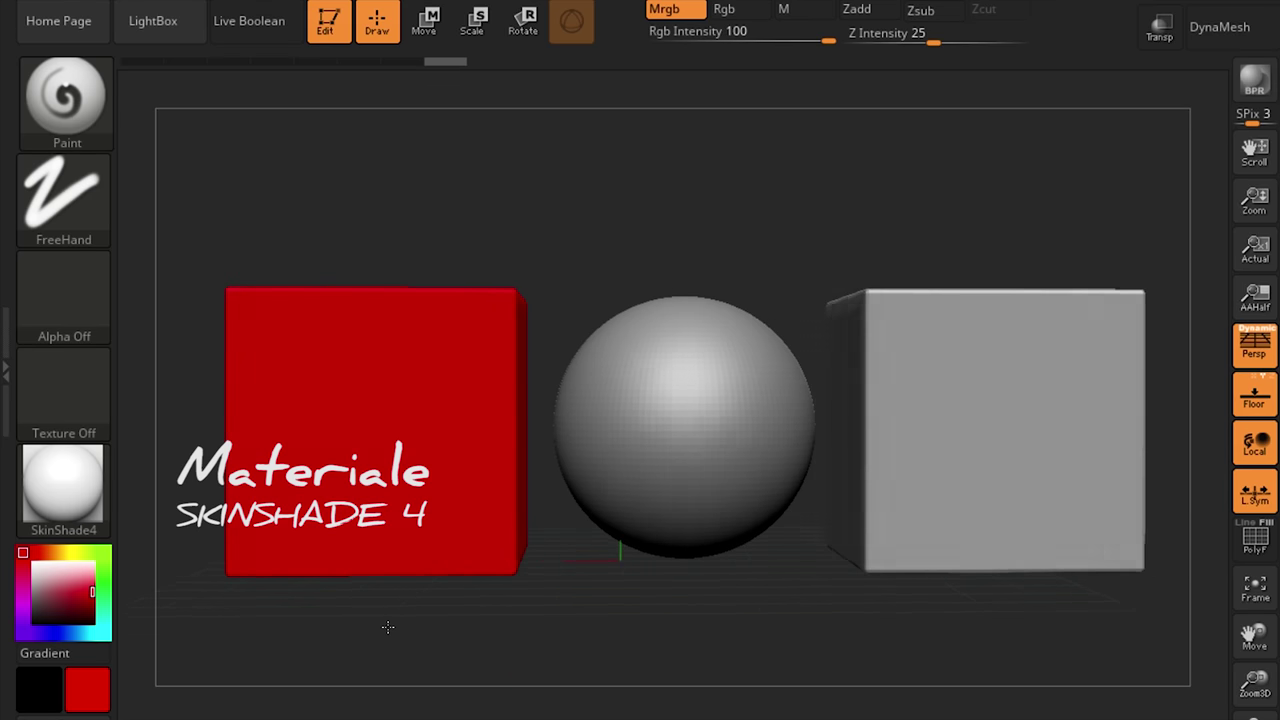
left_click_drag(420, 640, 589, 619)
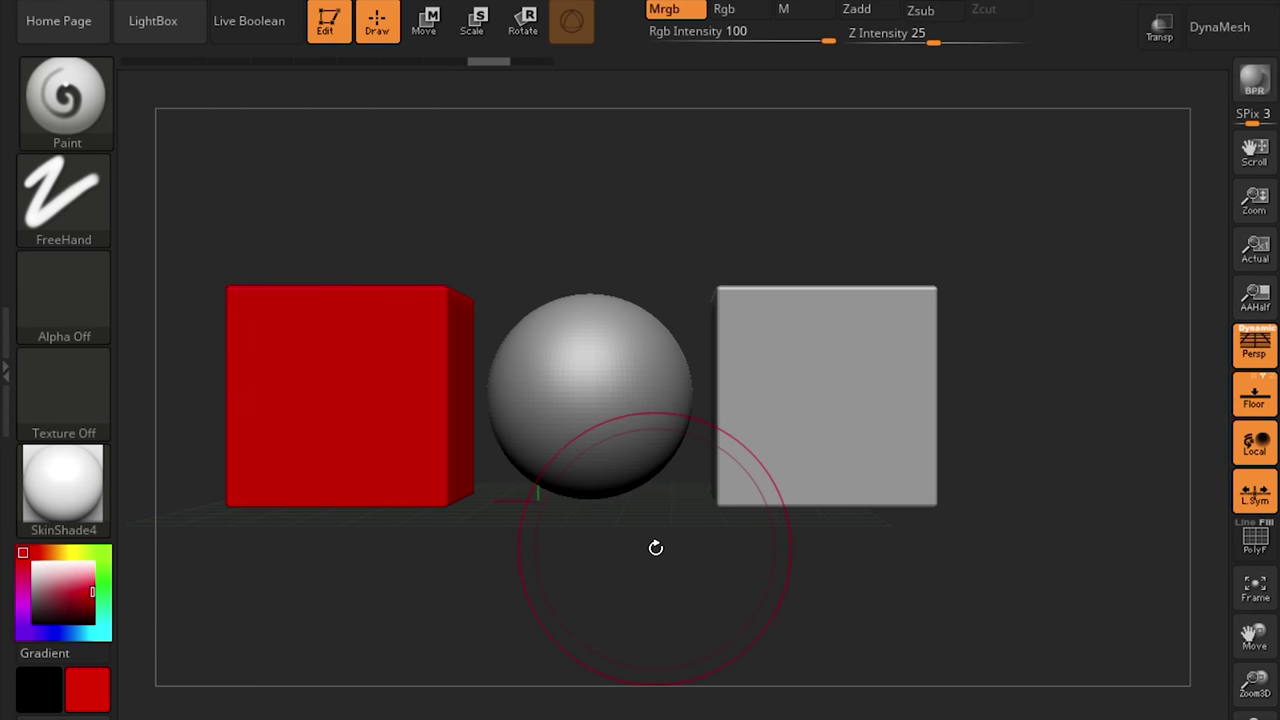
left_click_drag(655, 547, 737, 559, "alt")
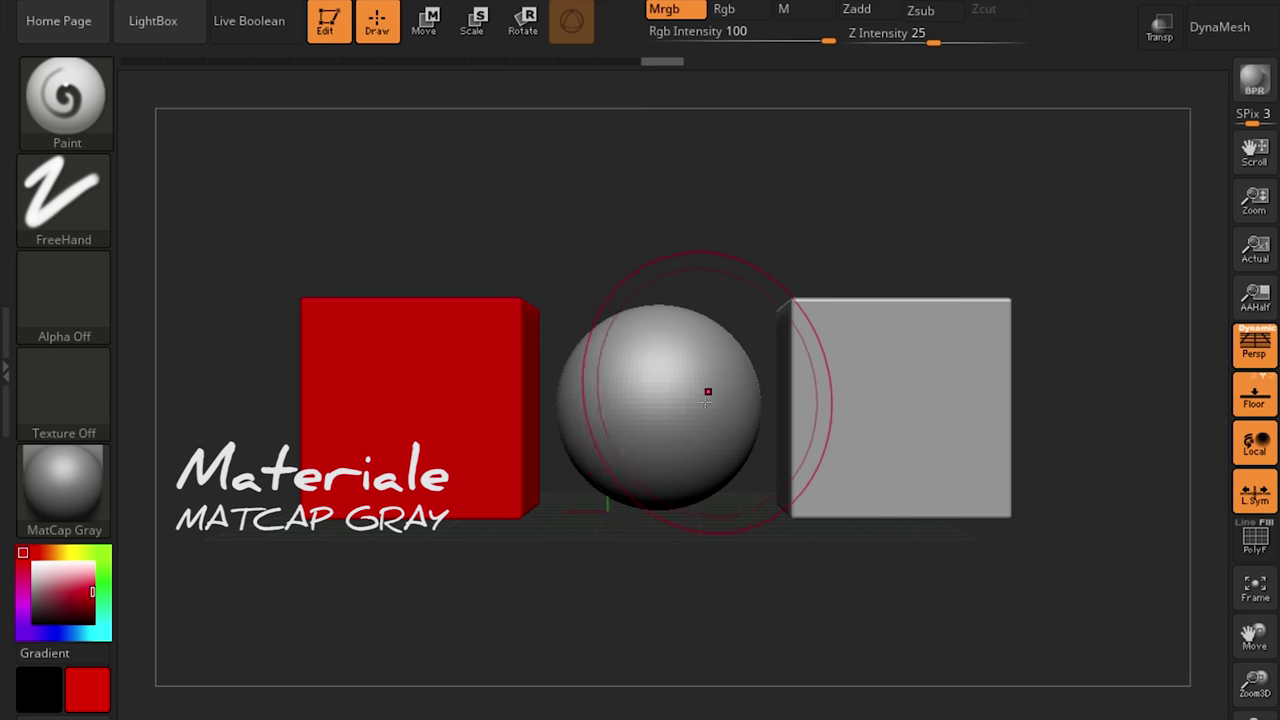
mouse_move(735, 325)
left_mouse_down()
mouse_move(686, 491)
mouse_move(571, 549)
mouse_move(786, 543)
left_mouse_up()
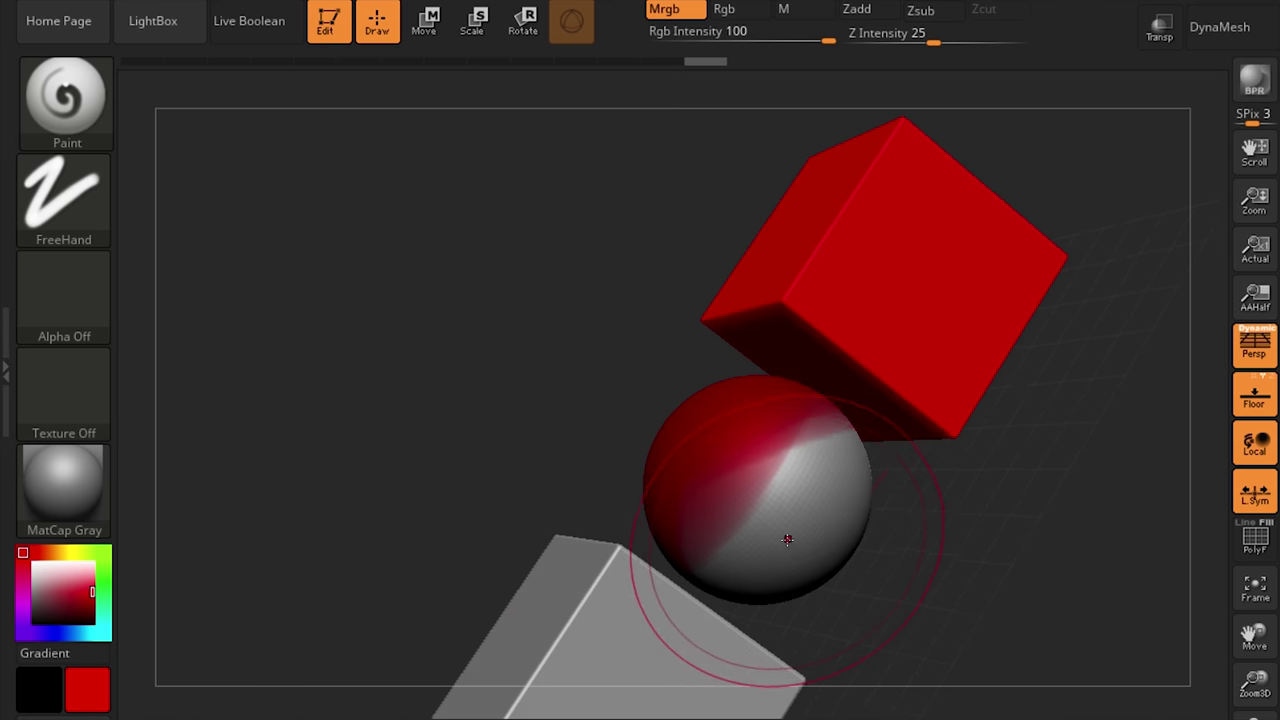
Step: Paint the sphere red with MatCap Gray and inspect the dark red Chrome BlueTint cube
mouse_move(814, 524)
right_mouse_down()
mouse_move(880, 551)
mouse_move(787, 526)
right_mouse_up()
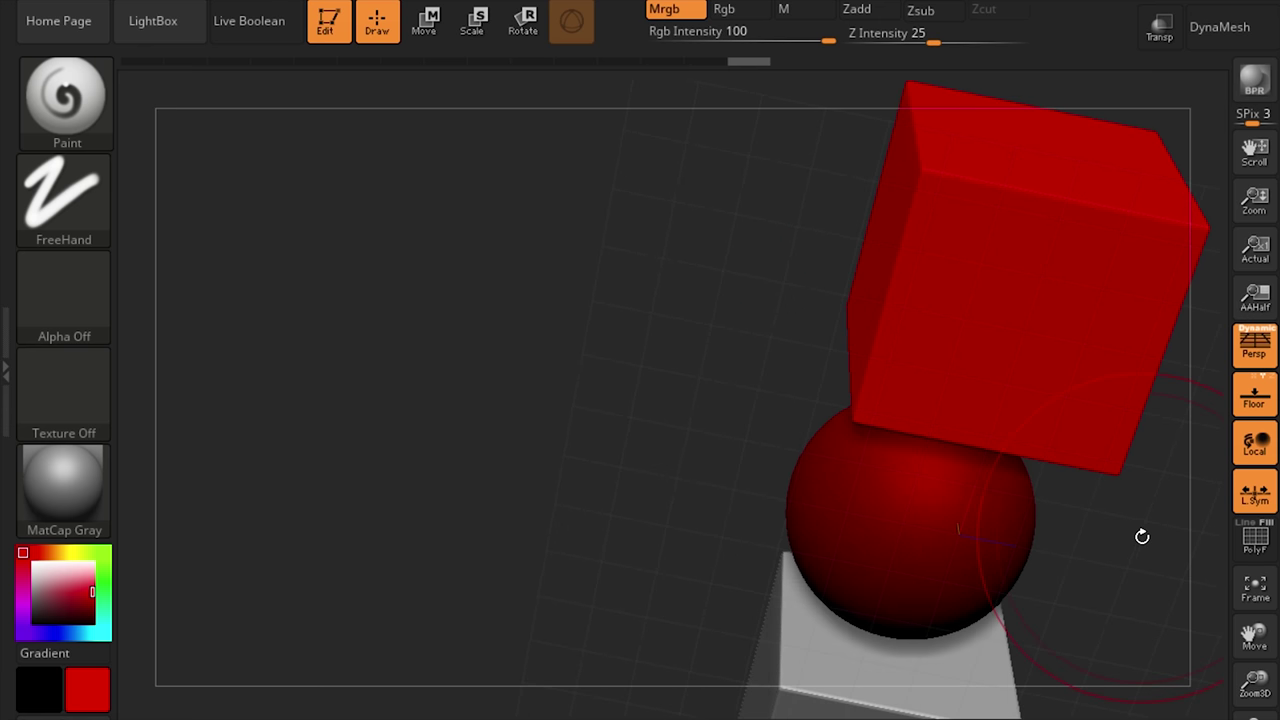
mouse_move(1142, 536)
left_mouse_down()
mouse_move(1023, 629)
mouse_move(769, 572)
left_mouse_up()
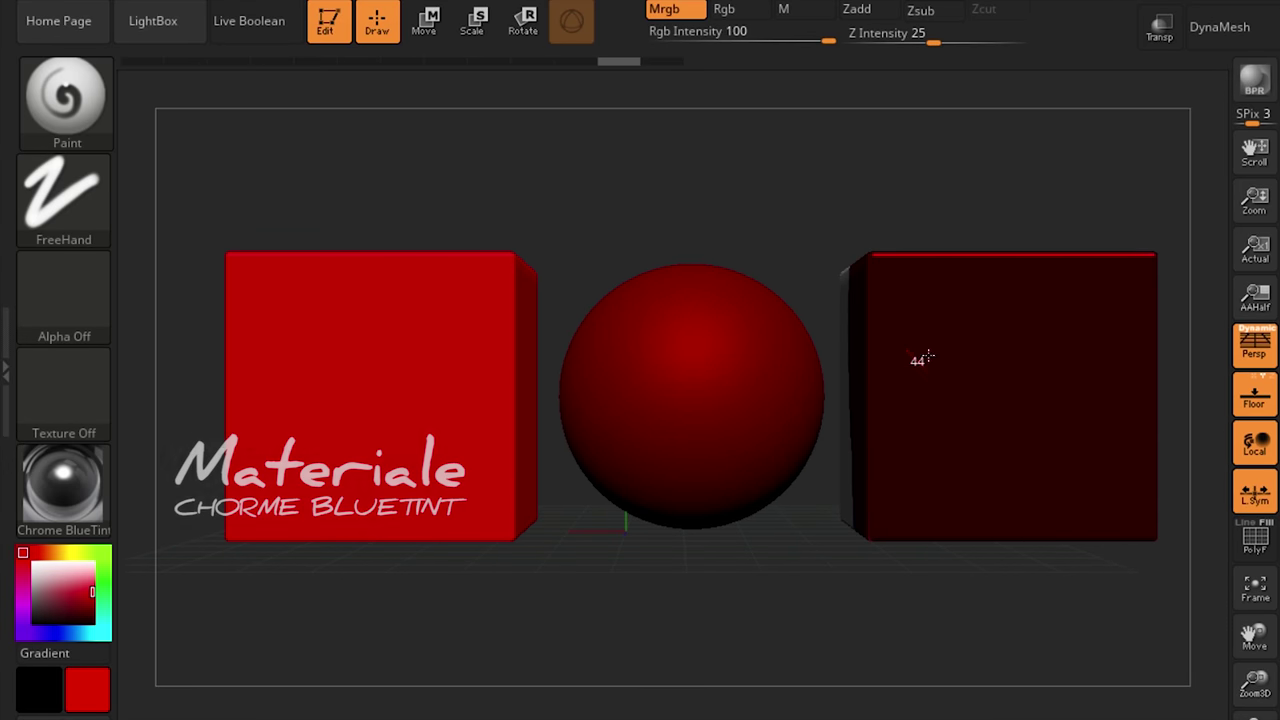
mouse_move(1207, 362)
right_mouse_down()
mouse_move(923, 523)
mouse_move(886, 520)
right_mouse_up()
mouse_move(869, 274)
right_mouse_down()
mouse_move(915, 459)
mouse_move(642, 233)
right_mouse_up()
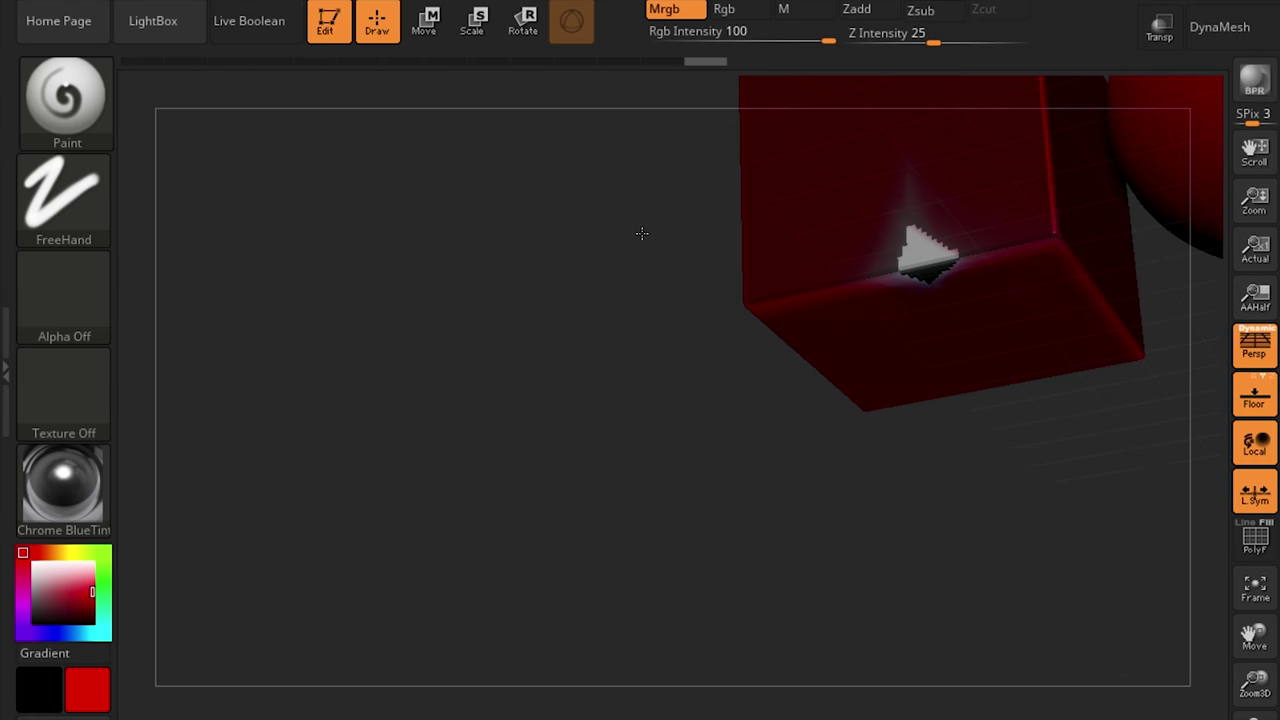
mouse_move(1046, 452)
right_mouse_down()
mouse_move(960, 586)
mouse_move(1029, 680)
right_mouse_up()
mouse_move(986, 603)
right_mouse_down()
mouse_move(842, 566)
mouse_move(752, 576)
right_mouse_up()
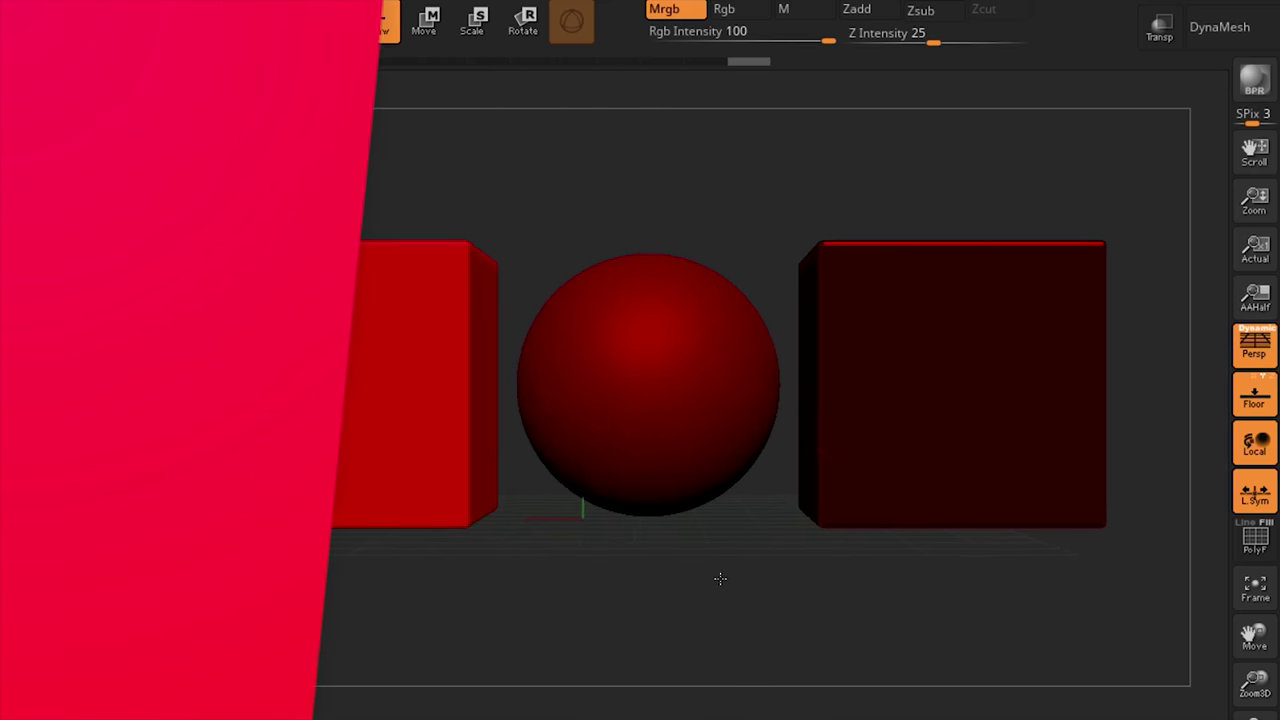